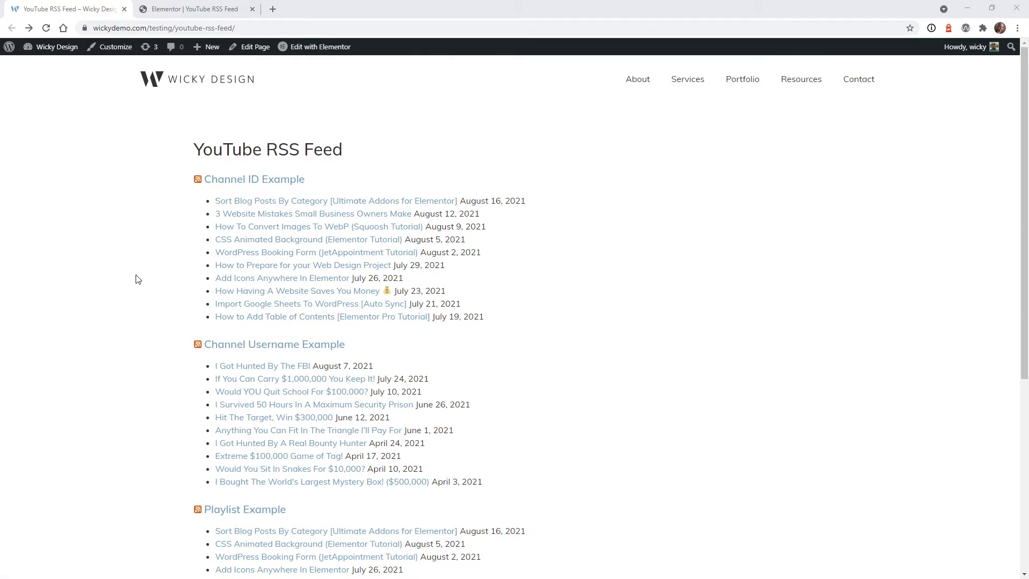
- Scroll through the live page's three YouTube feeds, then switch to the Elementor editor tab
scroll(136, 275, "down", 2)
scroll(138, 274, "up", 2)
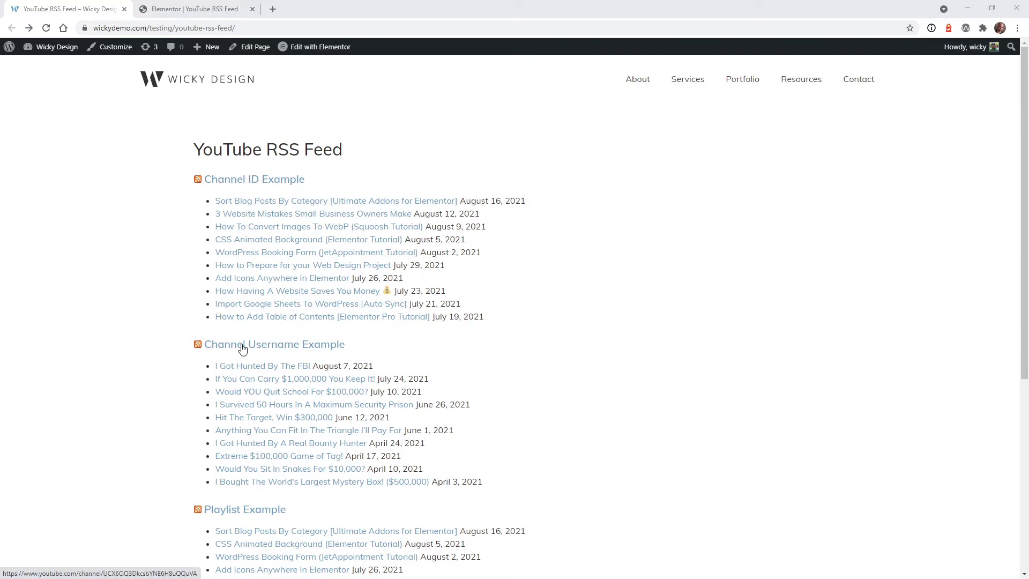
scroll(123, 358, "down", 1)
scroll(122, 358, "down", 3)
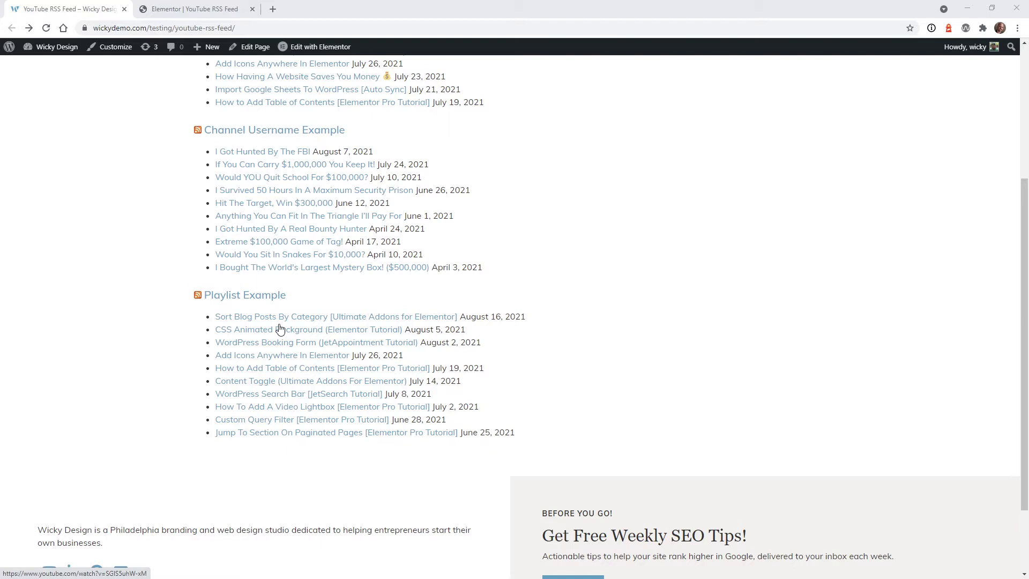
scroll(292, 317, "up", 4)
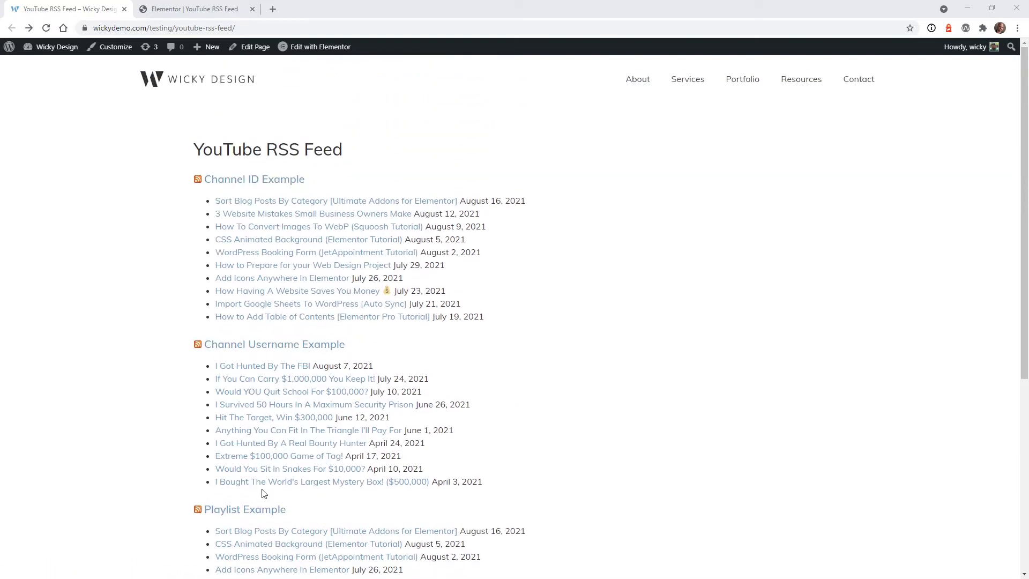
key("ctrl+Tab")
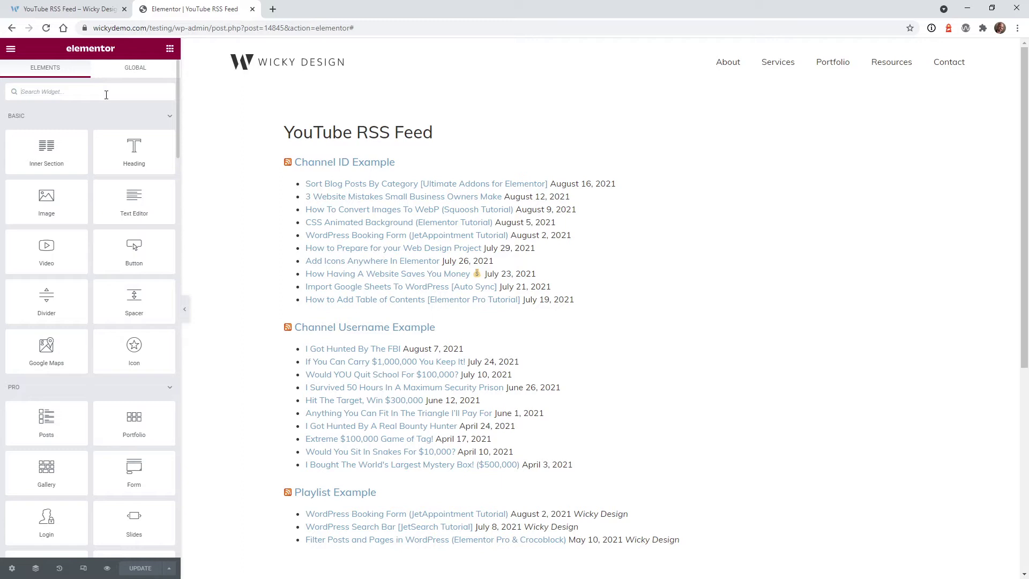
- Search the widget panel for 'rss' to narrow it to the RSS widget
type("rss")
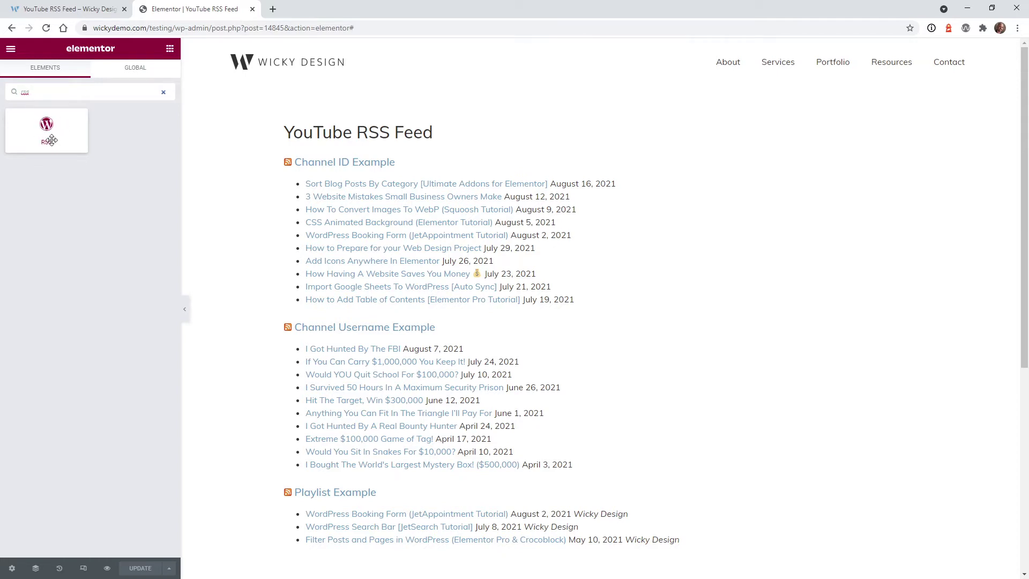
left_click_drag(48, 137, 88, 141)
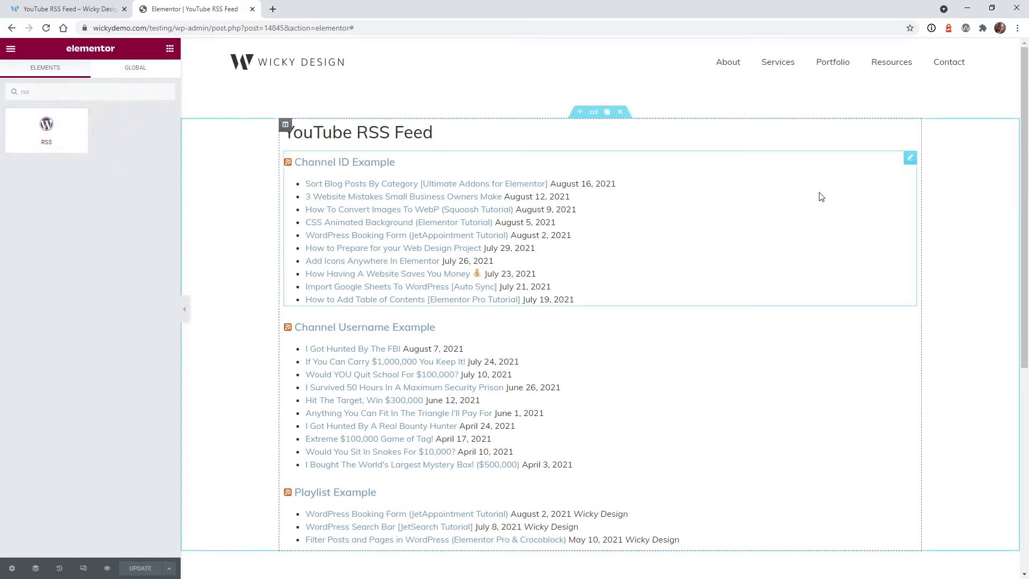
- Open the Channel ID Example feed's Content settings
left_click(910, 158)
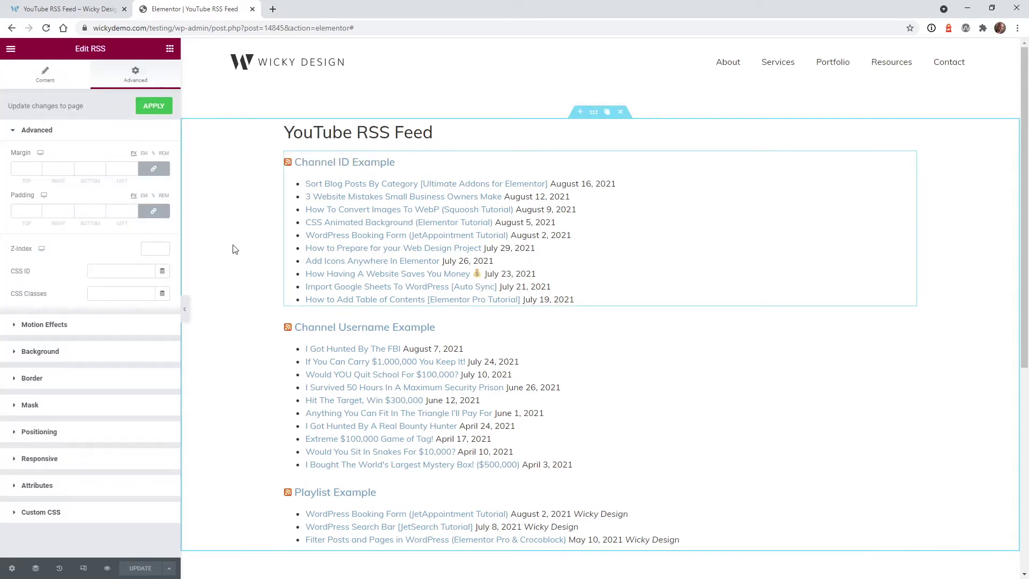
left_click(55, 79)
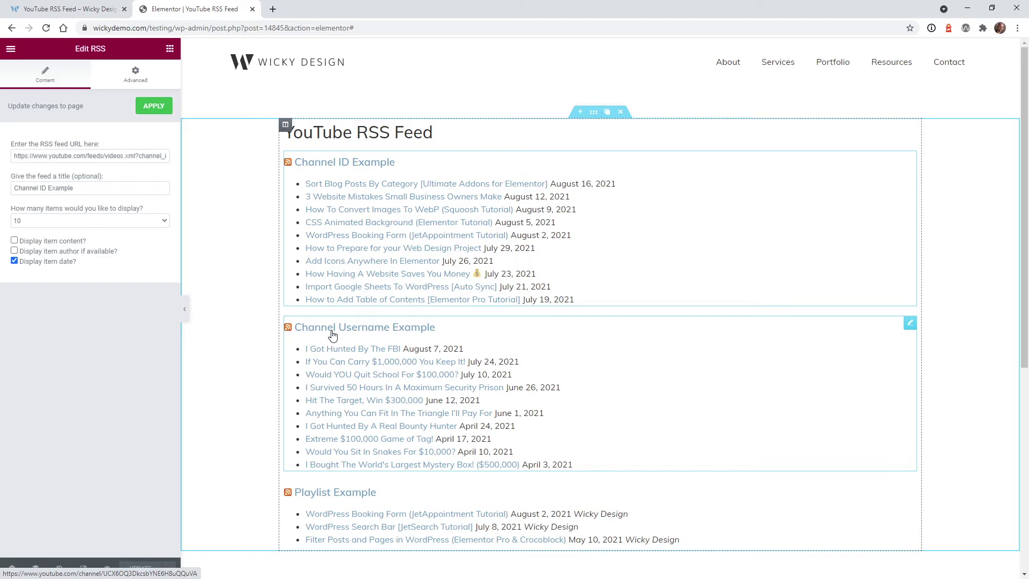
scroll(285, 352, "down", 2)
scroll(321, 394, "up", 3)
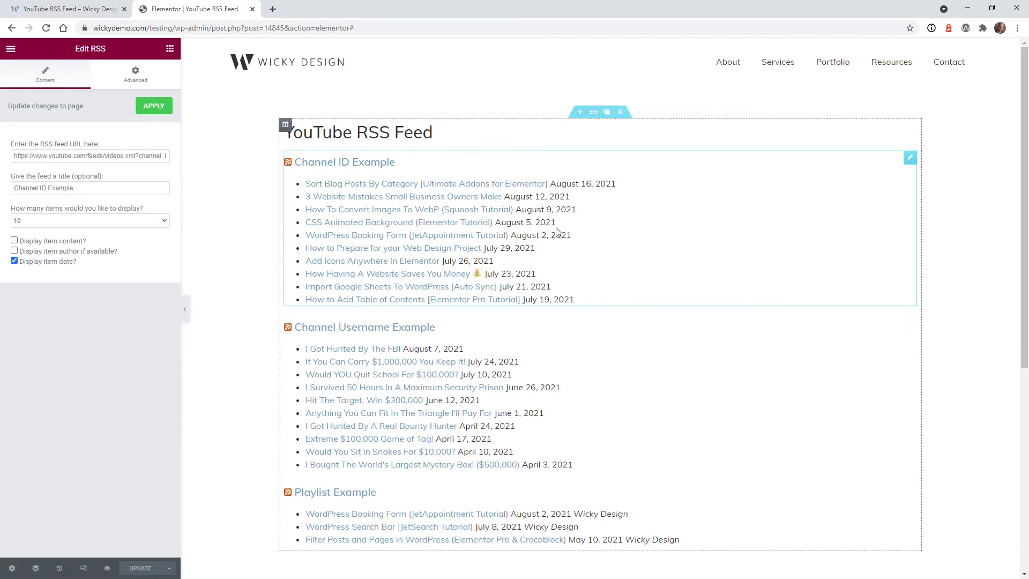
- Widen the editing panel and select the channel ID at the feed URL's end
left_click_drag(182, 178, 353, 175)
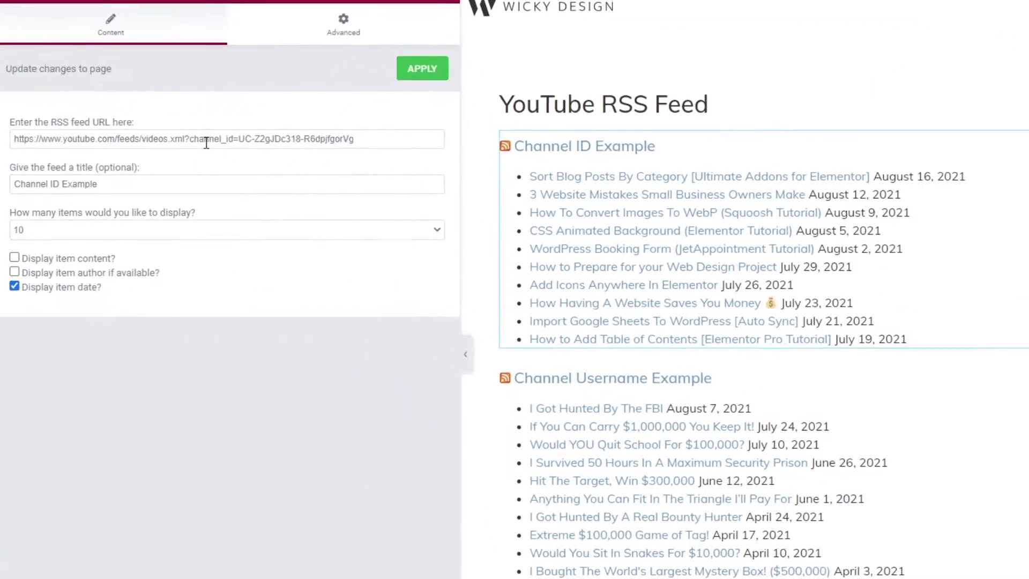
left_click(162, 158)
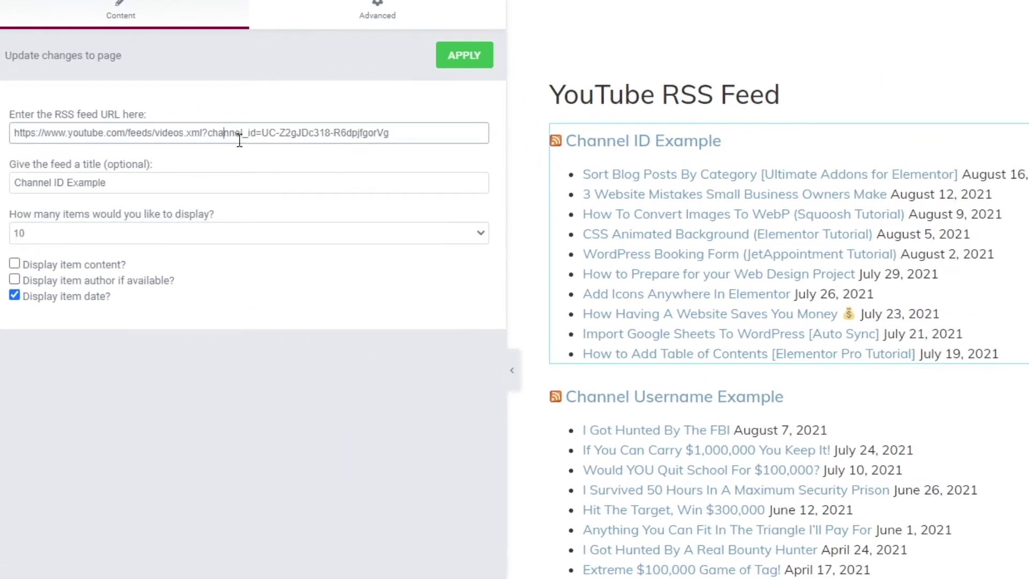
left_click(211, 133)
left_click_drag(403, 131, 265, 125)
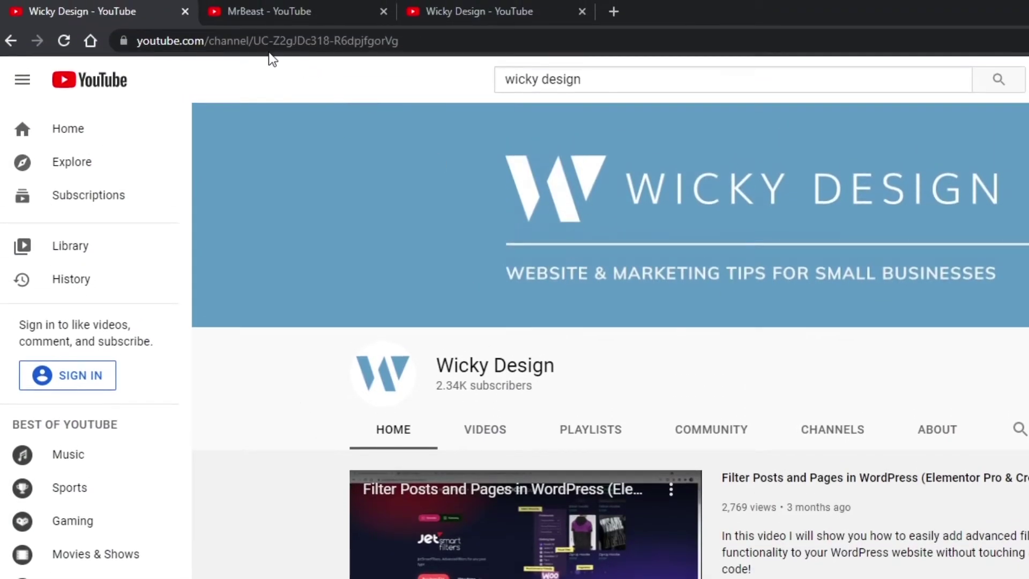
- Select the channel ID in the Wicky Design channel page's address
left_click(284, 43)
left_click(320, 40)
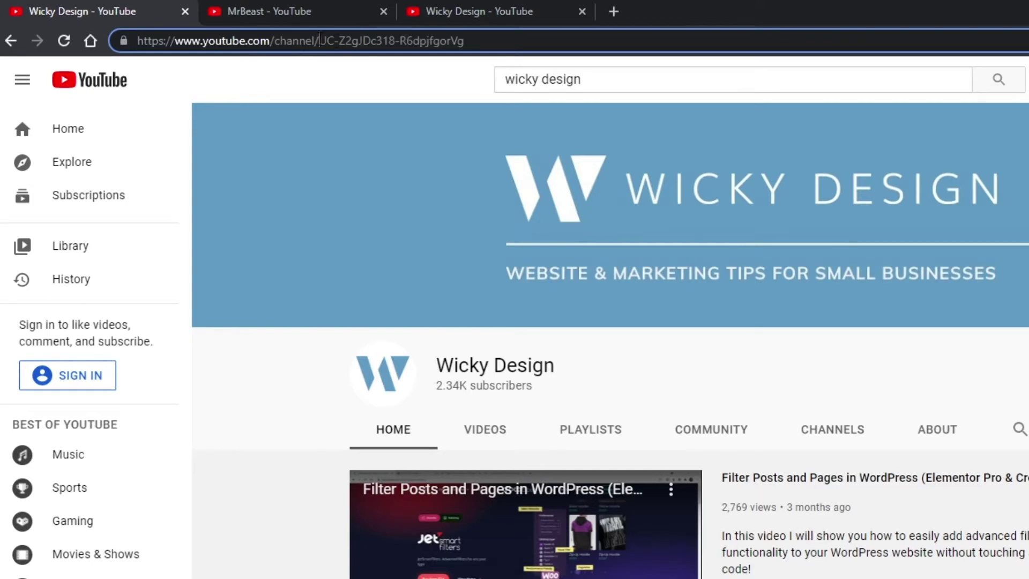
left_click_drag(320, 41, 463, 41)
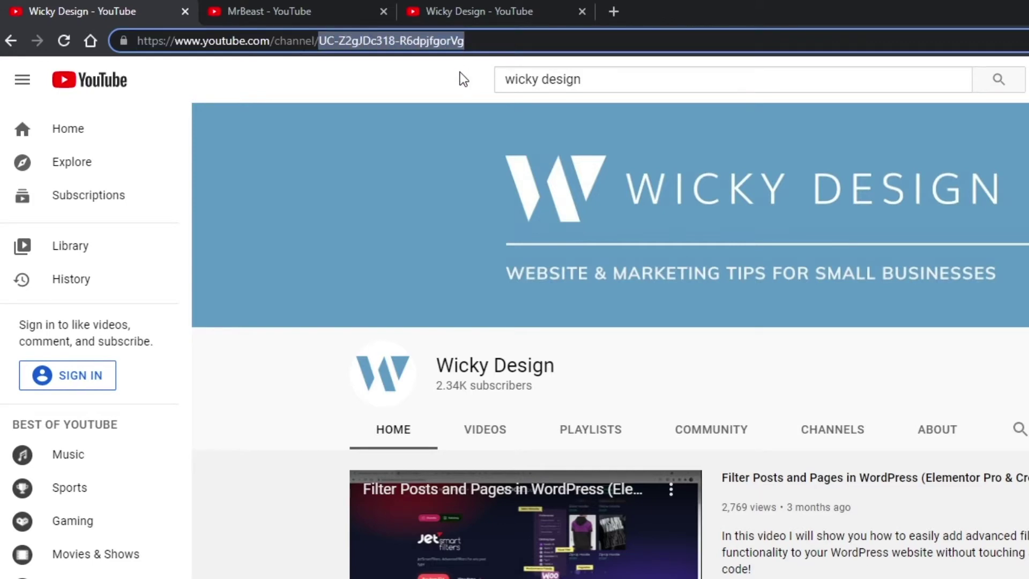
- Select the other channel's username in its page address, comparing the two tabs
left_click(282, 11)
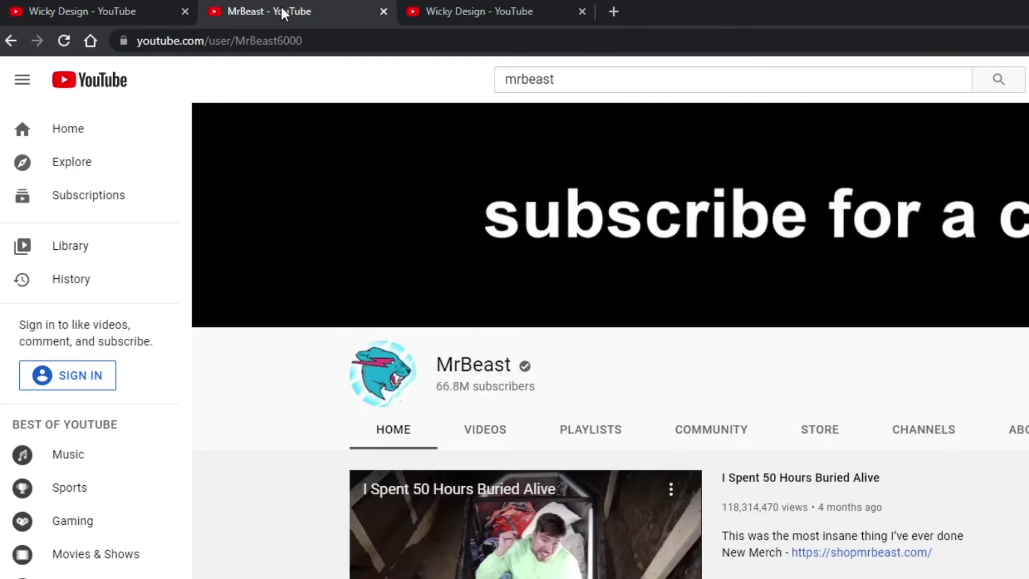
left_click_drag(238, 43, 306, 49)
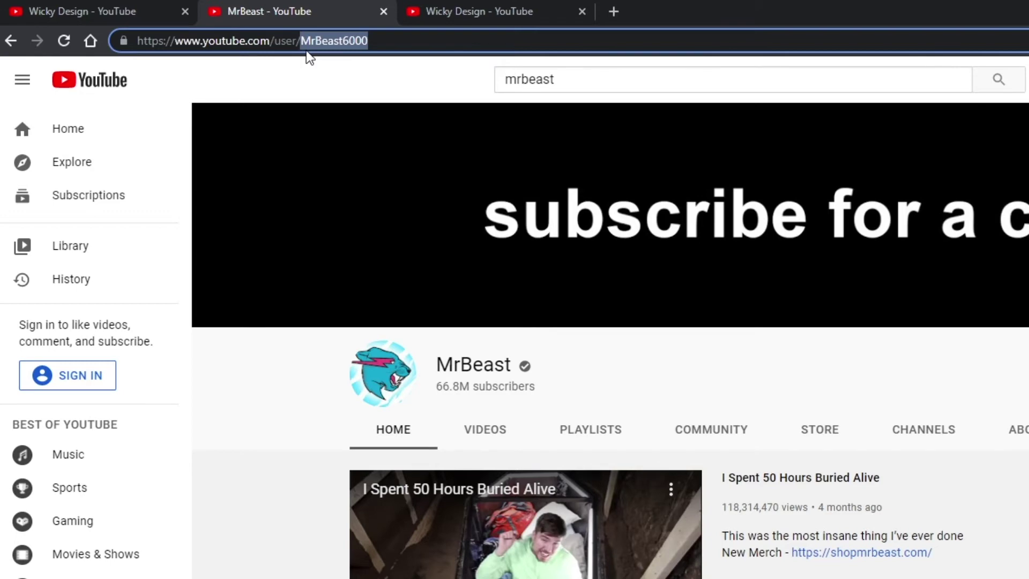
left_click(94, 11)
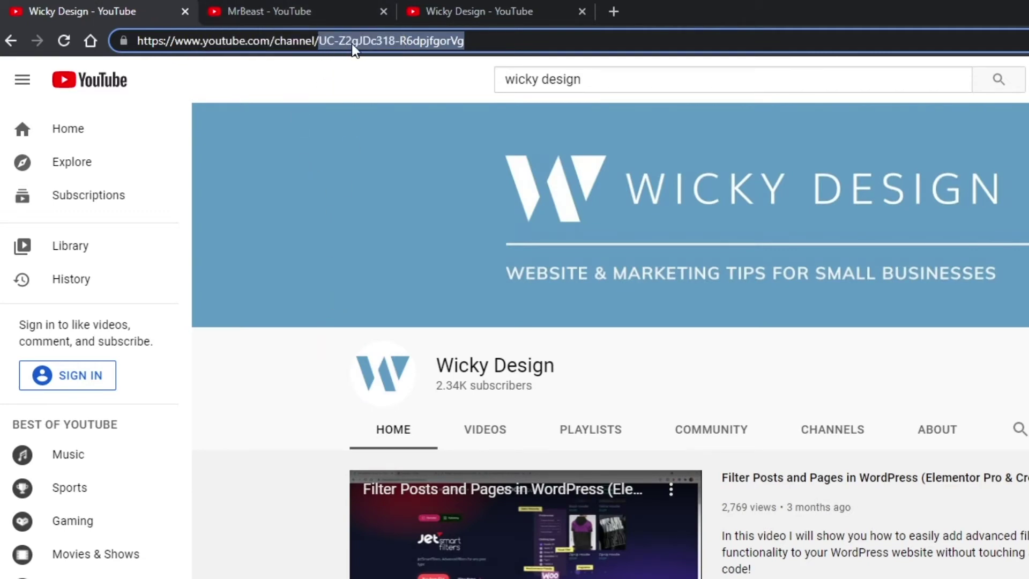
left_click(276, 8)
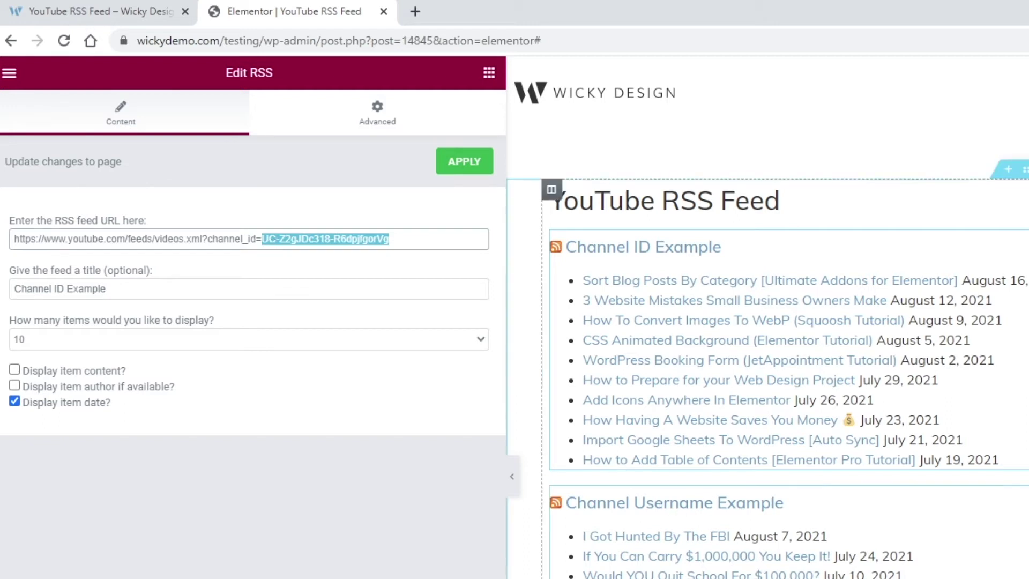
left_click(696, 514)
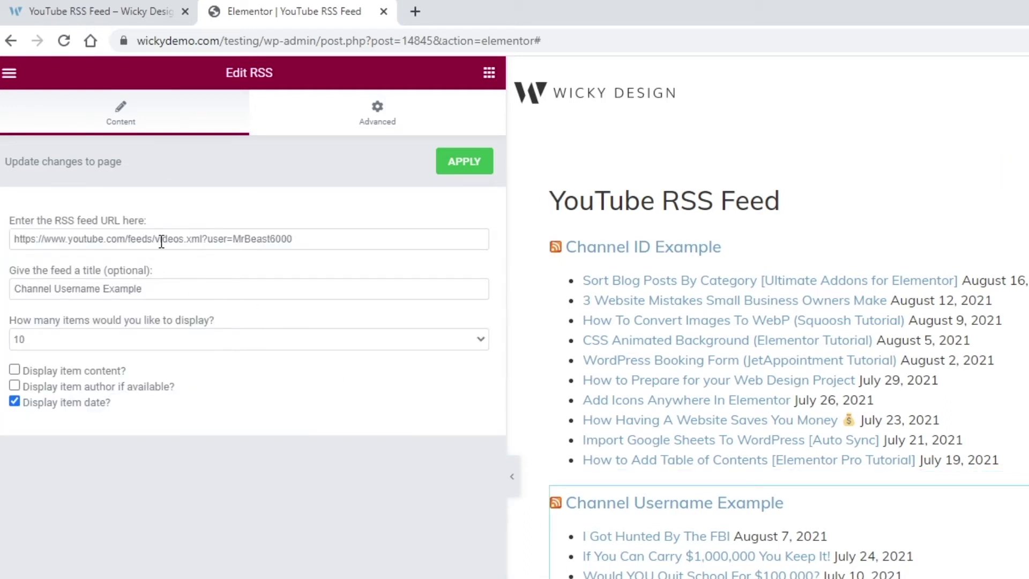
left_click_drag(209, 240, 361, 237)
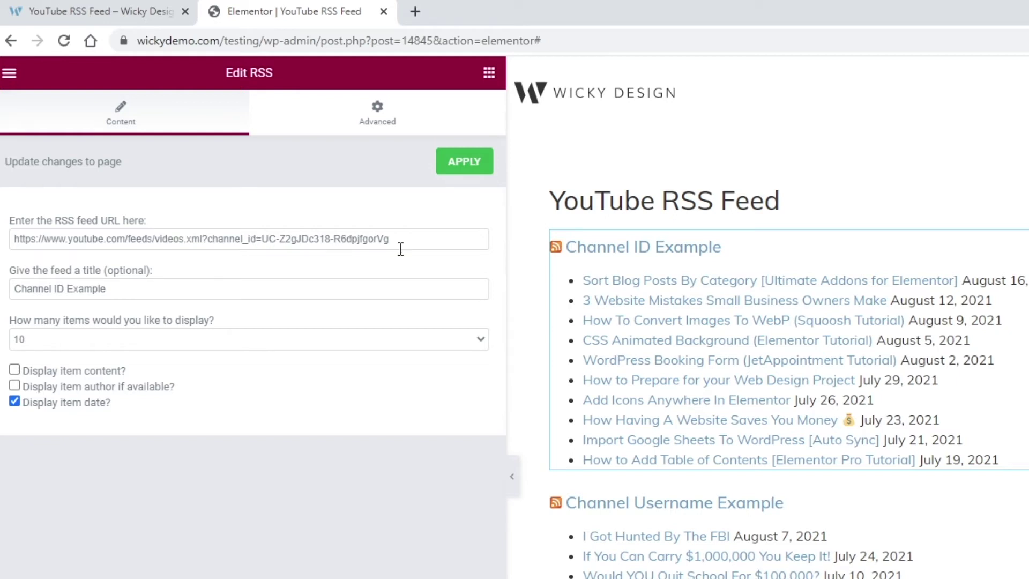
left_click_drag(362, 239, 391, 247)
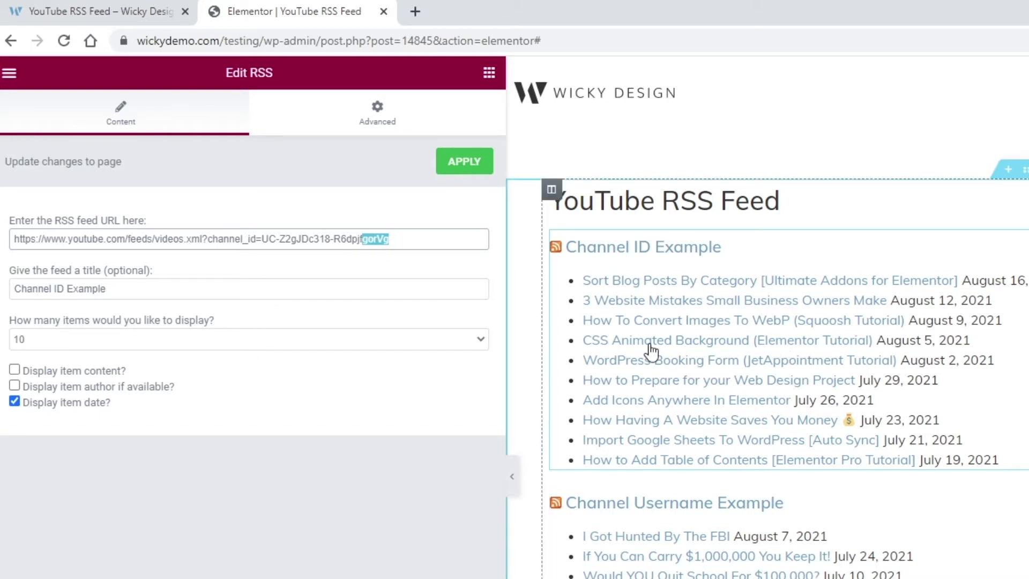
left_click(108, 289)
left_click_drag(107, 289, 3, 301)
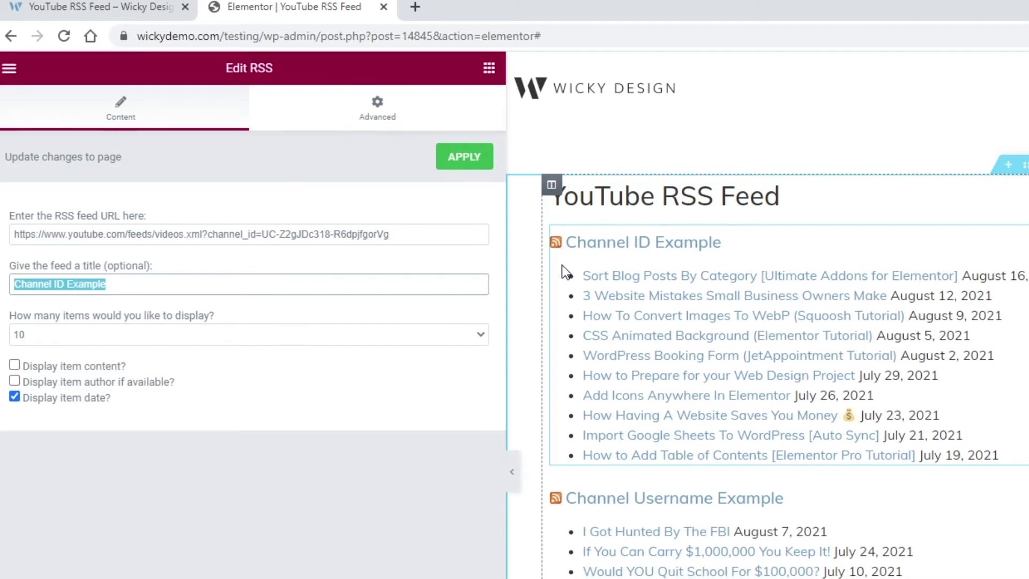
- Set the Channel ID feed to show 20 items with author and date displayed
left_click(51, 339)
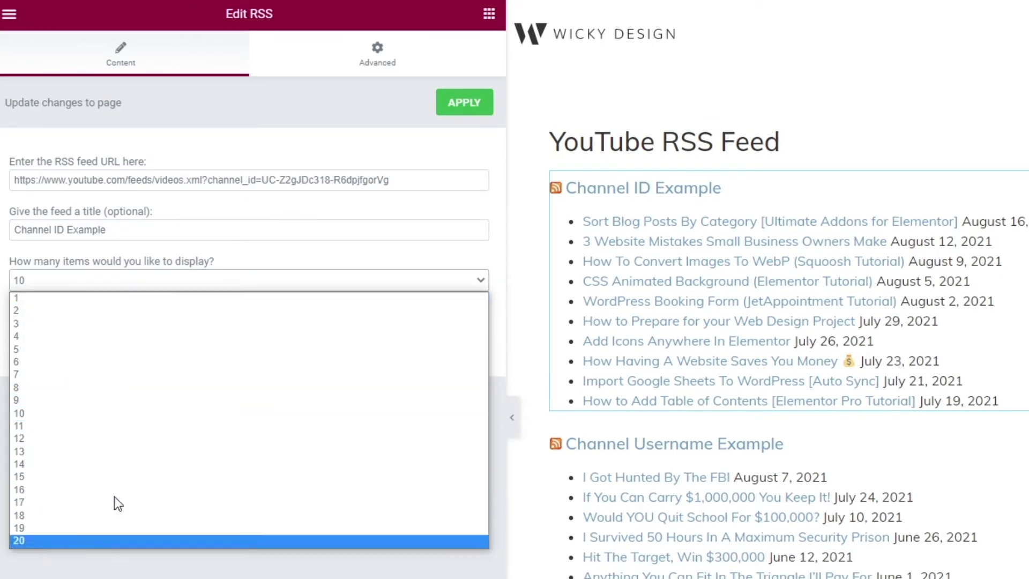
left_click(98, 542)
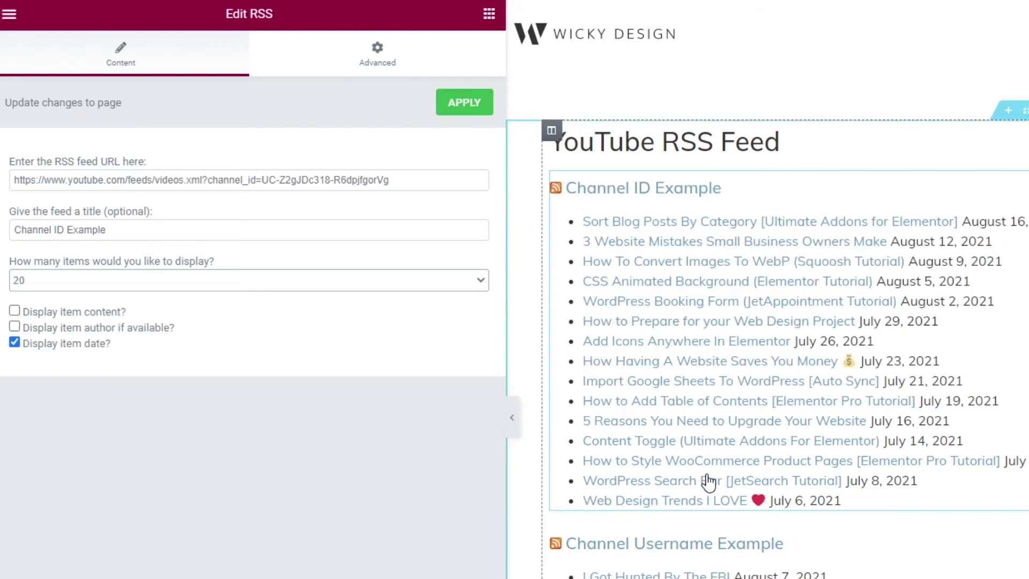
left_click(15, 326)
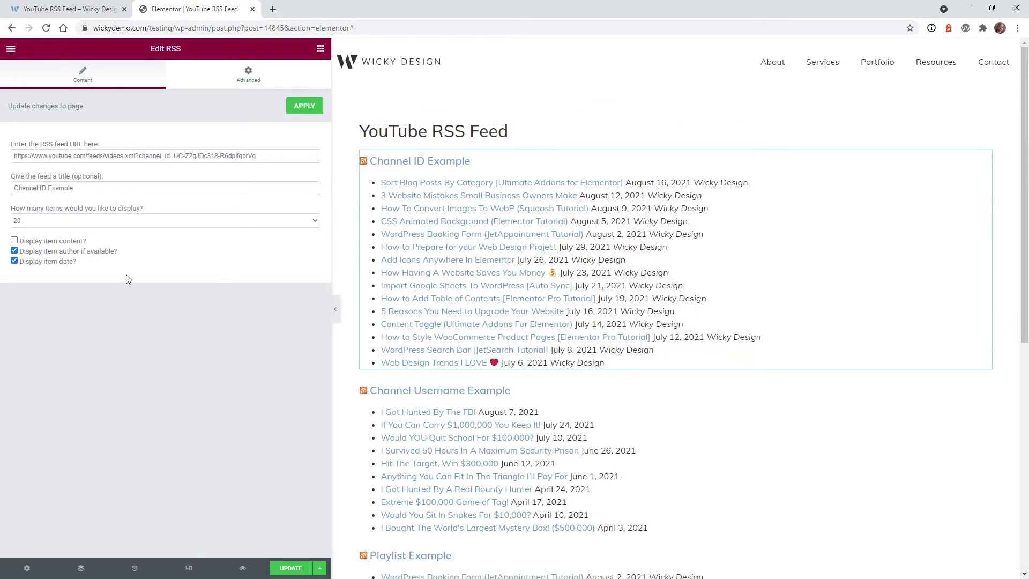
left_click(39, 265)
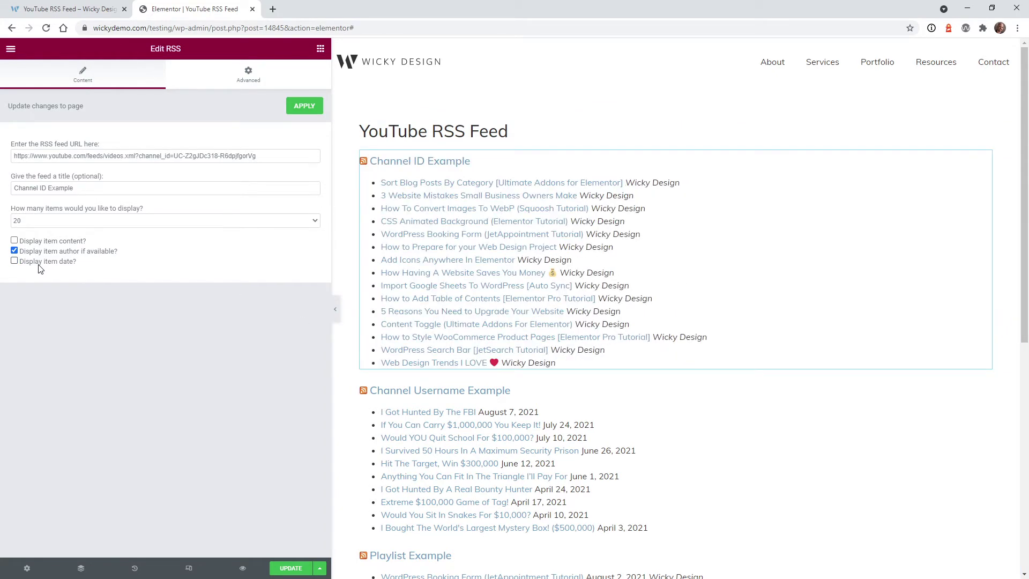
left_click(38, 266)
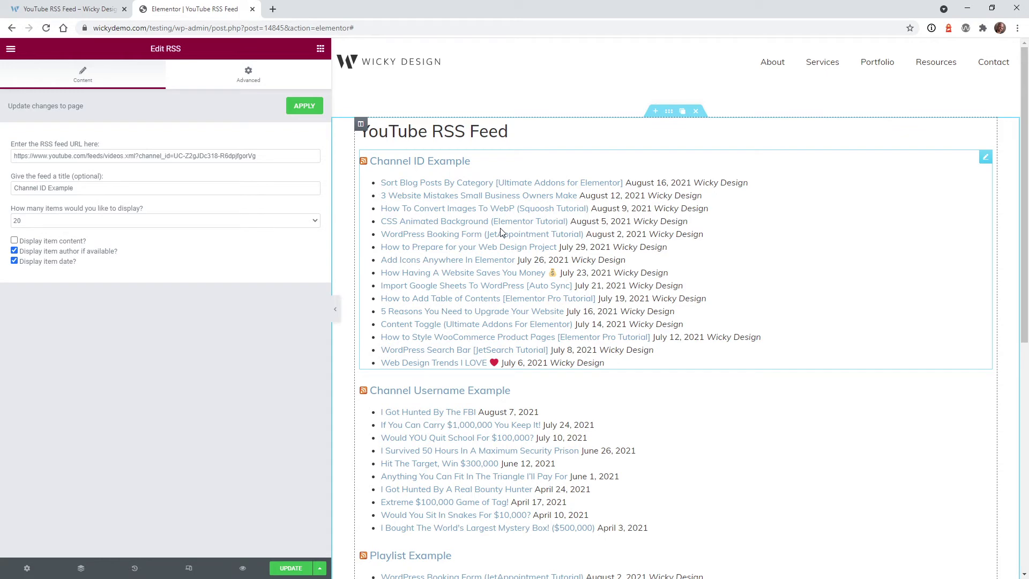
scroll(590, 239, "down", 4)
left_click(547, 300)
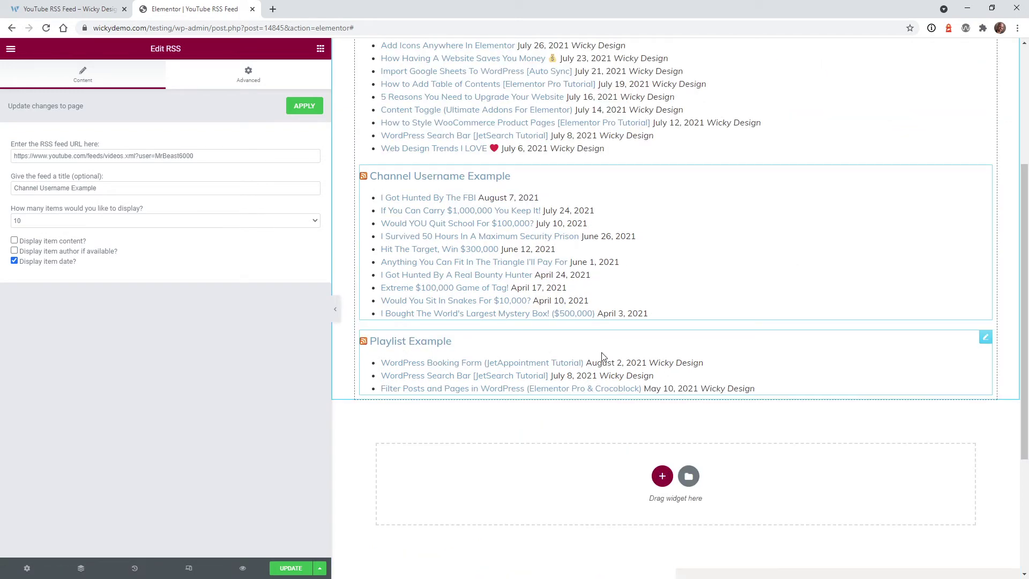
- Open the Playlist Example feed settings and select the playlist ID in its URL
left_click(985, 336)
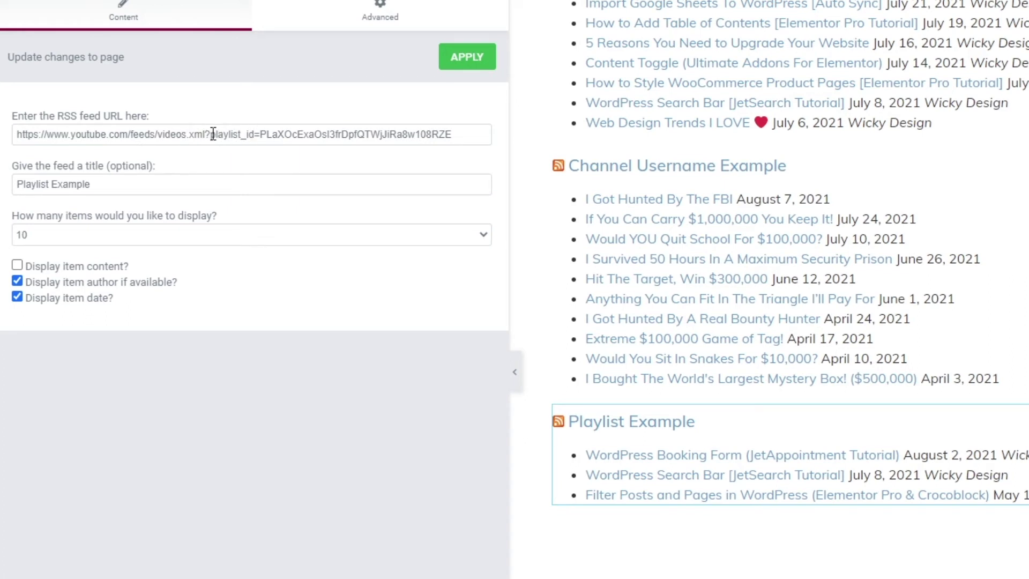
left_click_drag(214, 134, 258, 144)
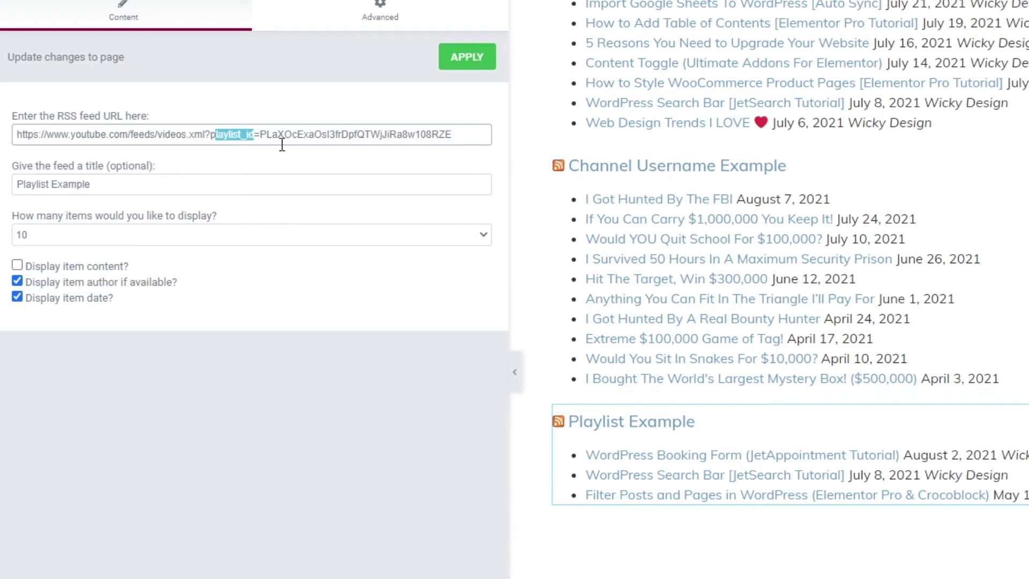
left_click(197, 135)
left_click_drag(224, 135, 256, 143)
left_click(272, 137)
left_click_drag(462, 134, 260, 135)
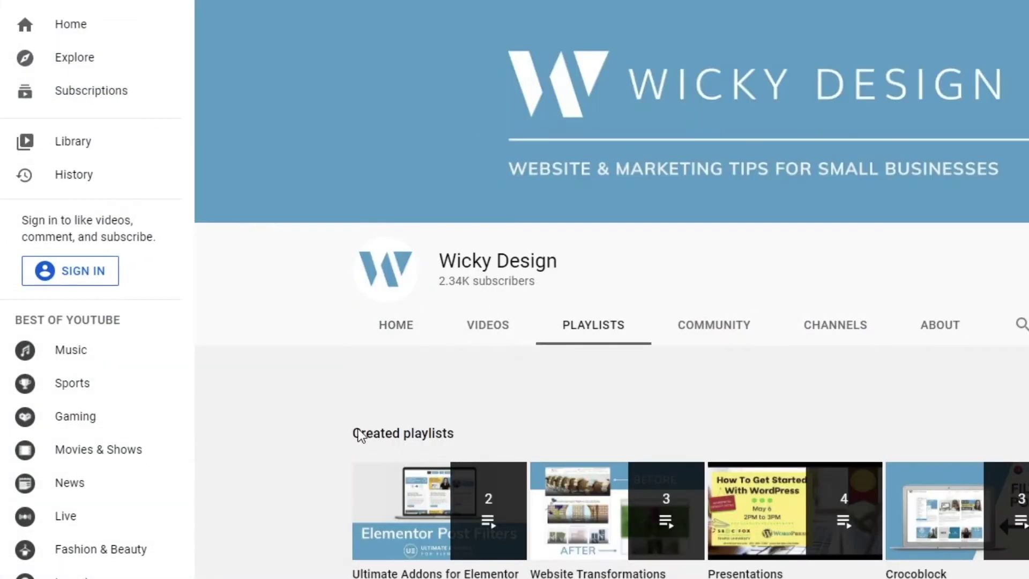
- Select the list= playlist ID in the playlist video's web address for copying
scroll(329, 487, "down", 3)
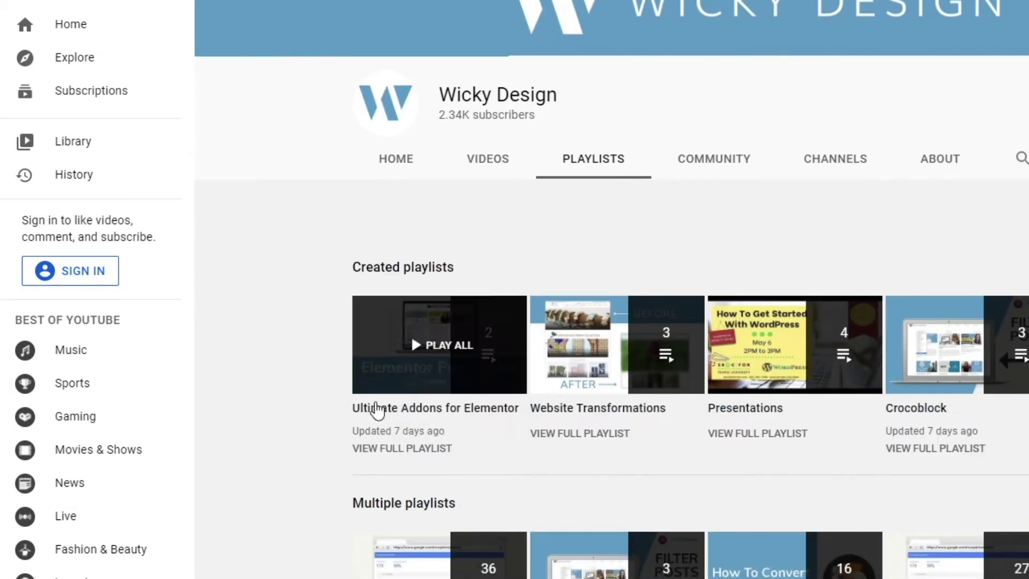
scroll(379, 455, "up", 3)
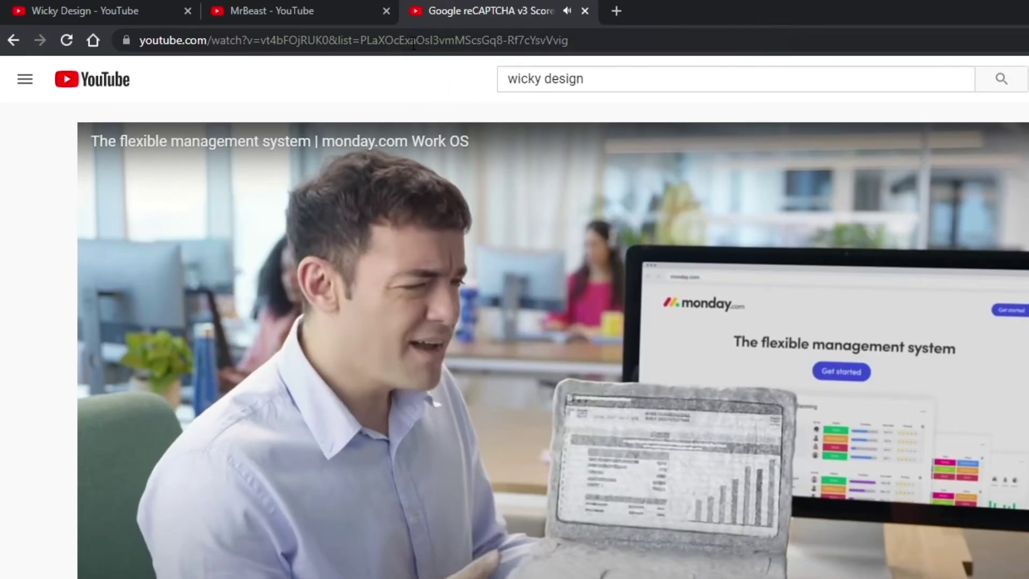
left_click(466, 41)
key("End")
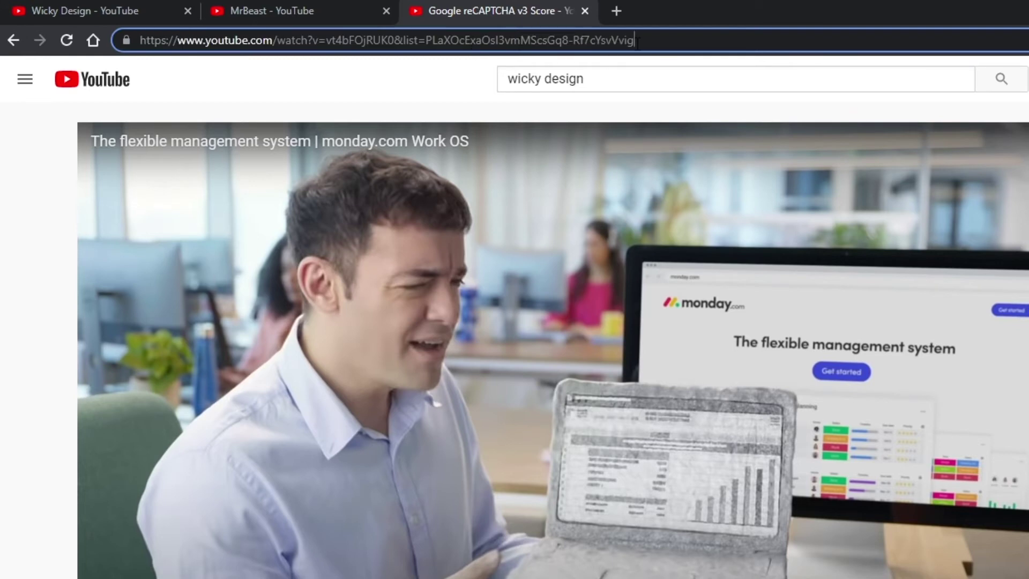
left_click_drag(634, 40, 427, 42)
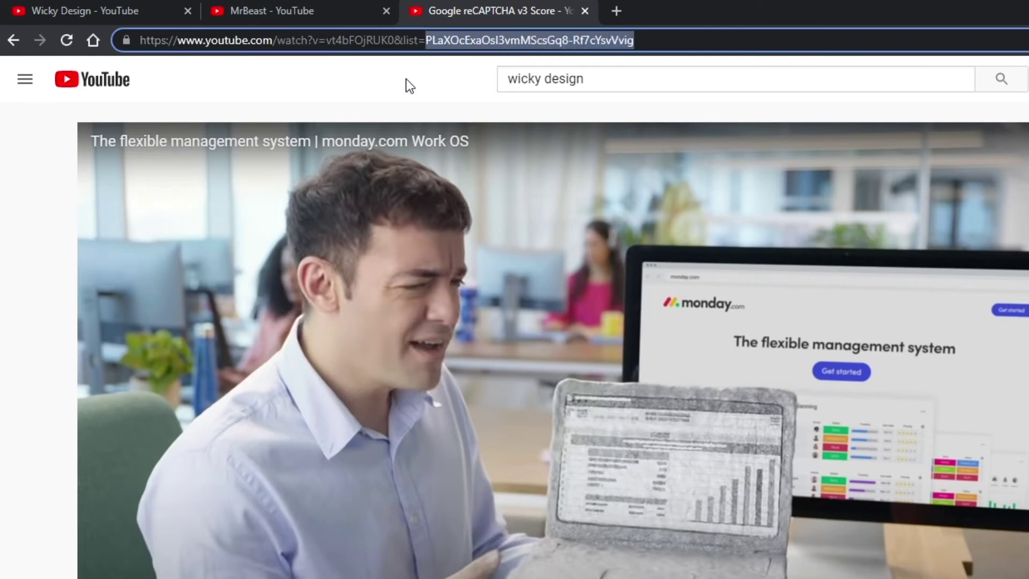
right_click(508, 43)
- Replace the old playlist ID in the Playlist Example feed URL with the copied one
left_click(572, 128)
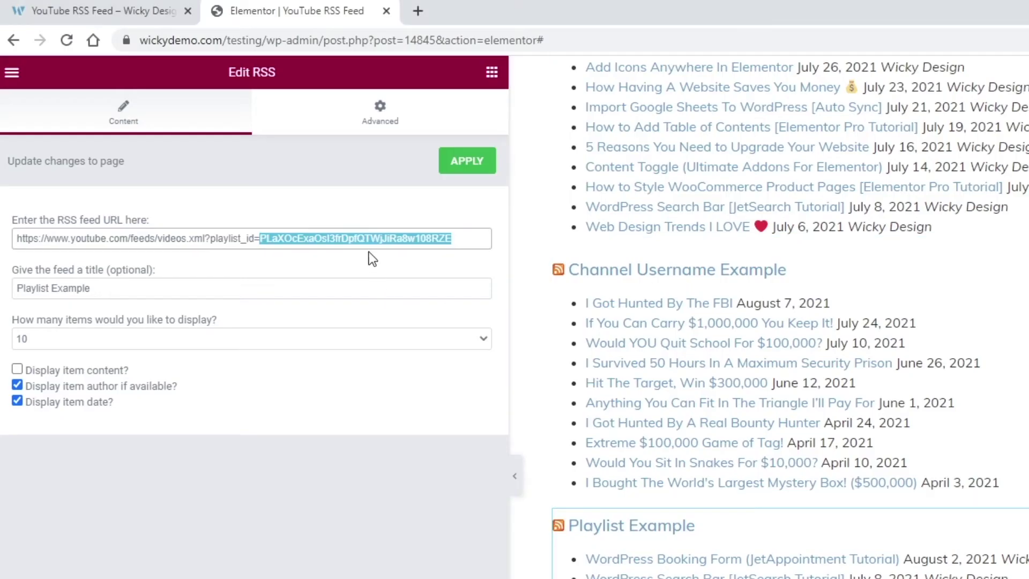
left_click(461, 245)
left_click_drag(461, 245, 268, 231)
key("BackSpace")
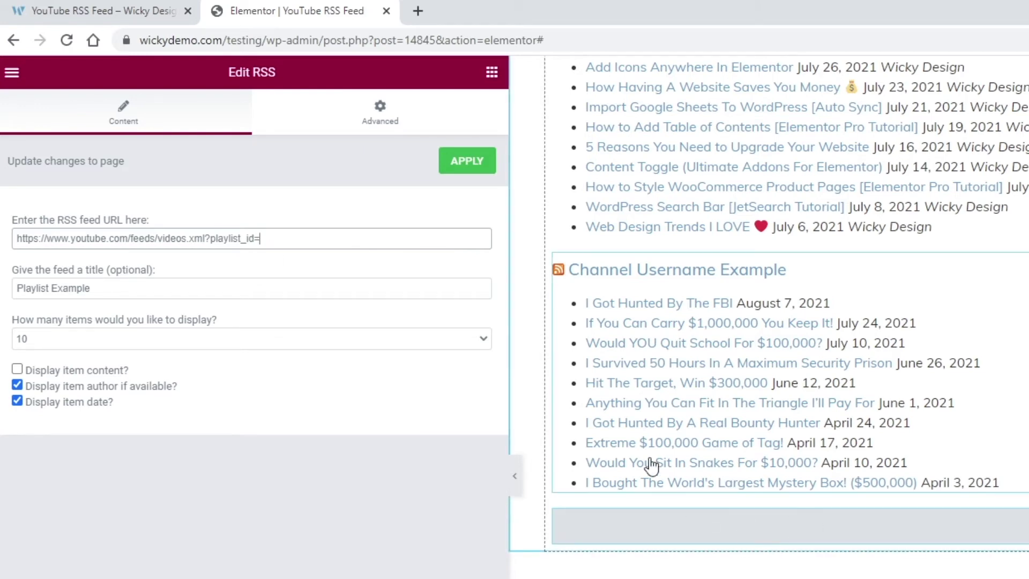
key("ctrl+v")
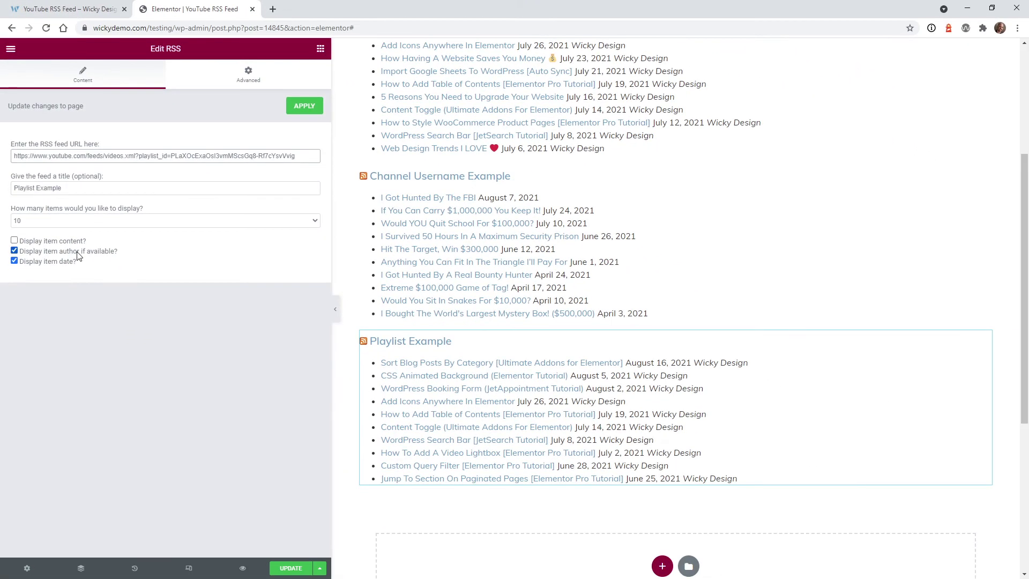
- Keep item dates displayed in the playlist feed and save the page
left_click(65, 263)
left_click(65, 266)
left_click(290, 568)
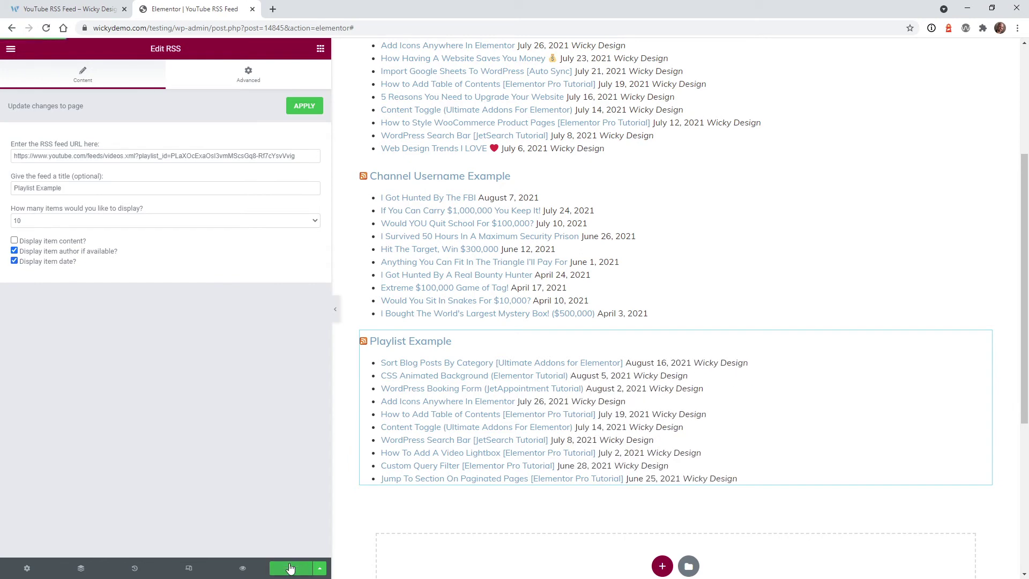
- Preview the saved page in a new tab and test the Channel Username feed's link
left_click(243, 568)
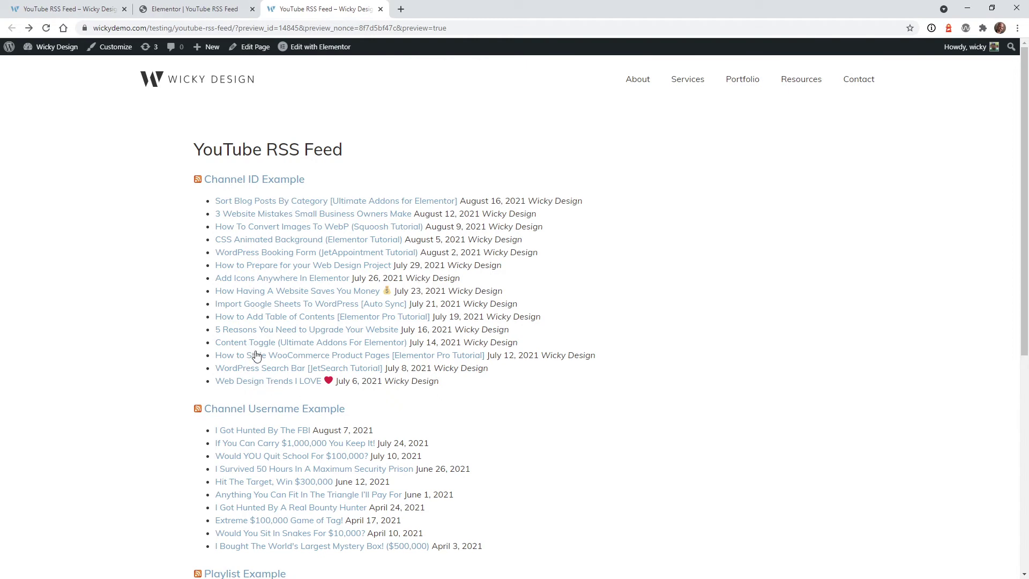
scroll(202, 328, "down", 2)
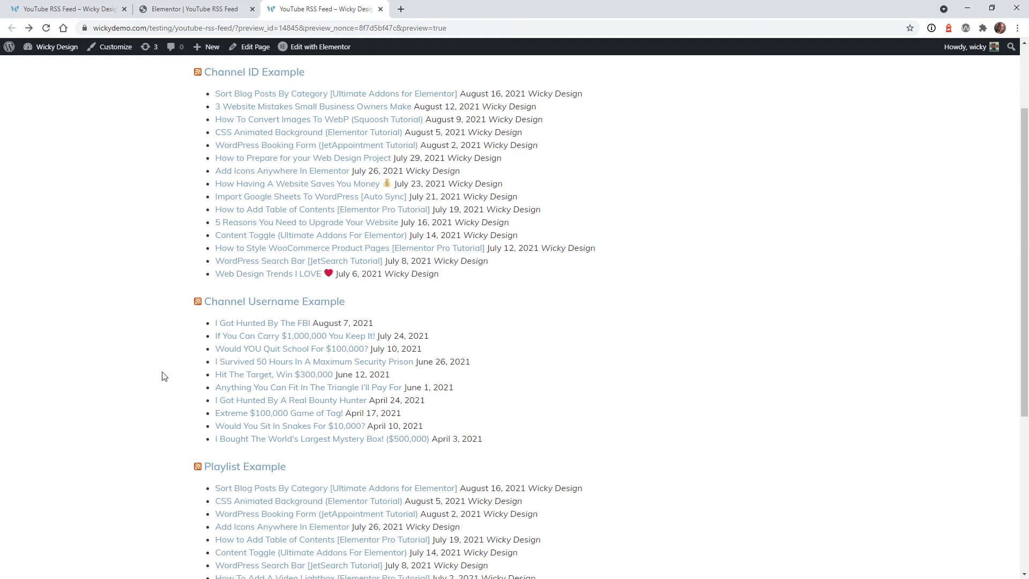
scroll(160, 375, "down", 4)
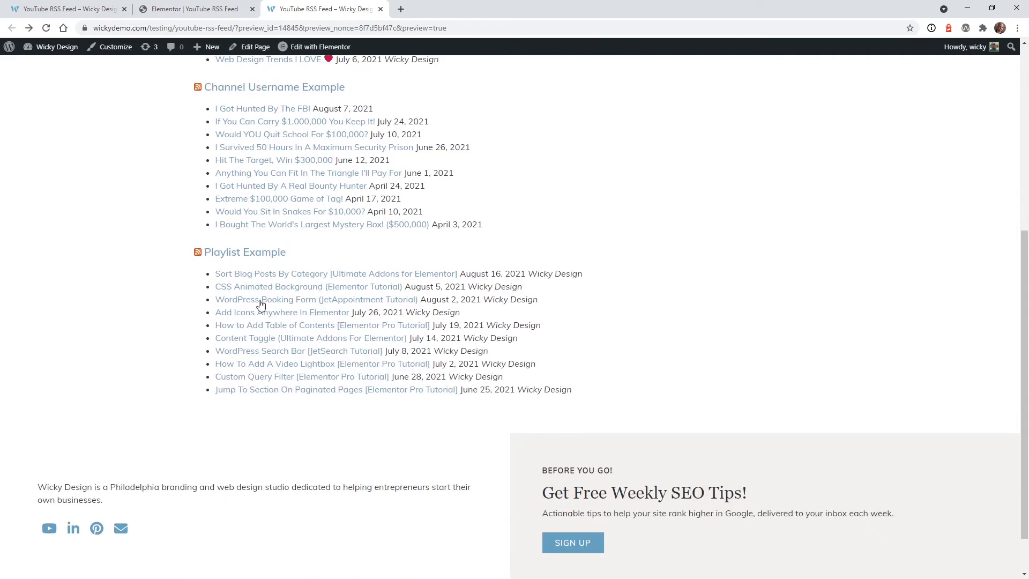
scroll(177, 300, "up", 6)
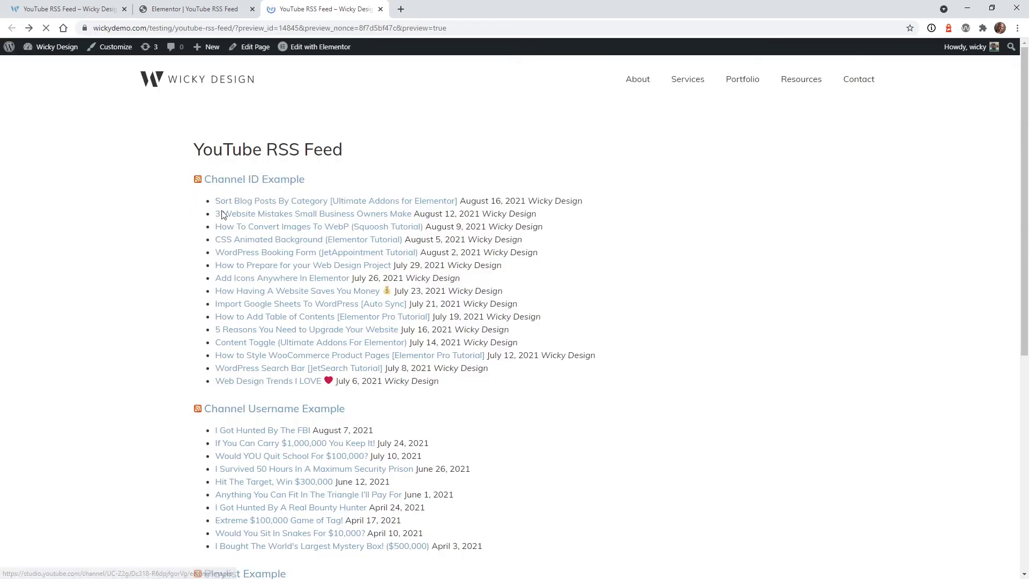
left_click(241, 413)
key("alt+Left")
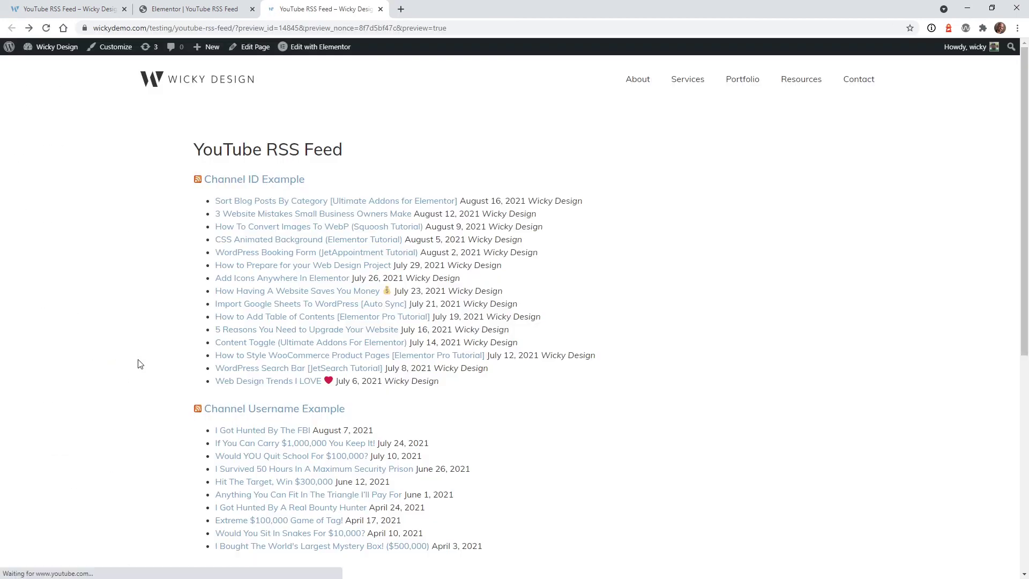
- Scroll through the preview's feeds, check the editor tab, and return to the preview
scroll(151, 333, "down", 6)
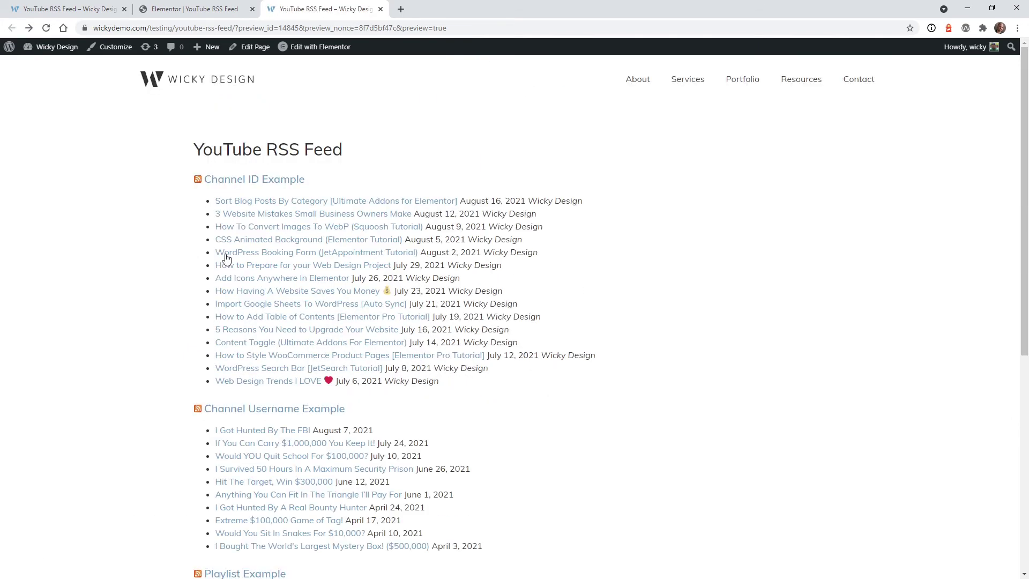
scroll(156, 318, "down", 7)
scroll(154, 324, "up", 6)
scroll(151, 383, "down", 4)
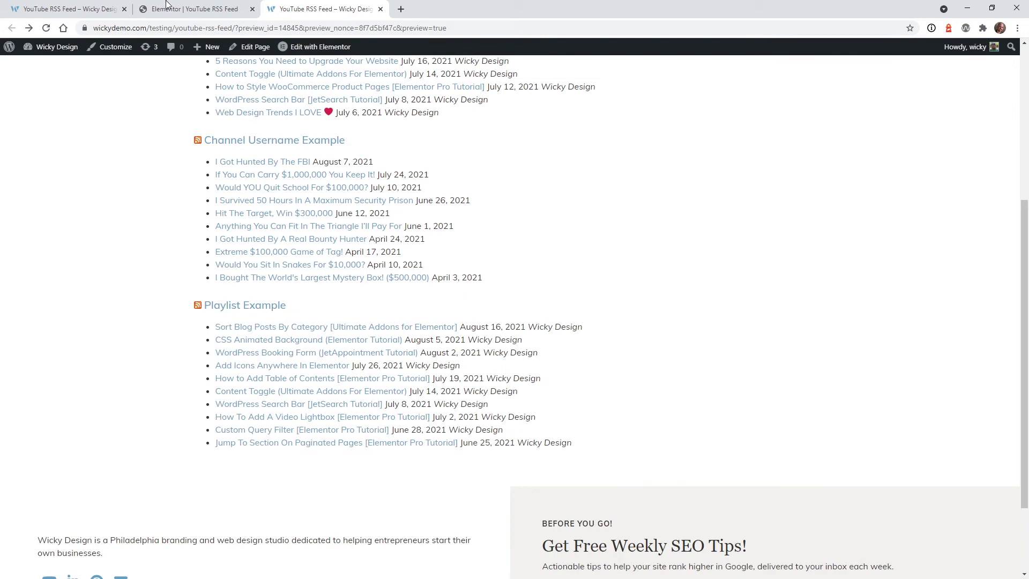
left_click(166, 6)
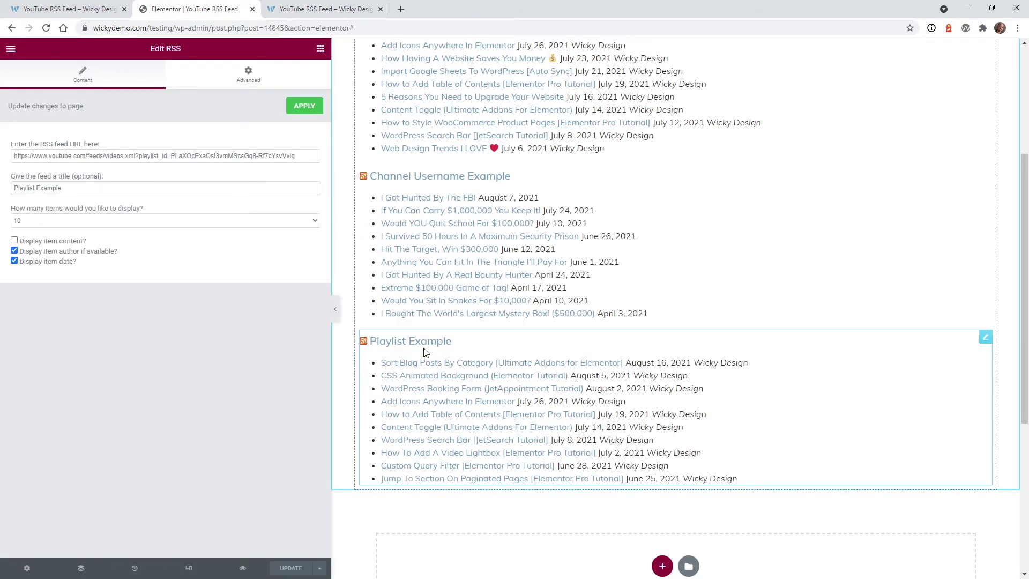
scroll(498, 379, "up", 4)
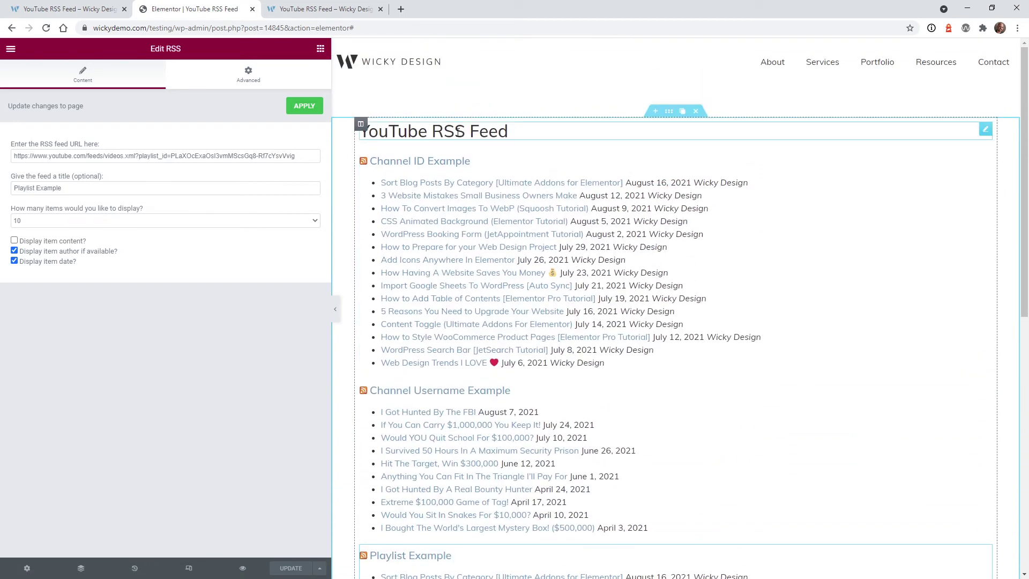
key("ctrl+Tab")
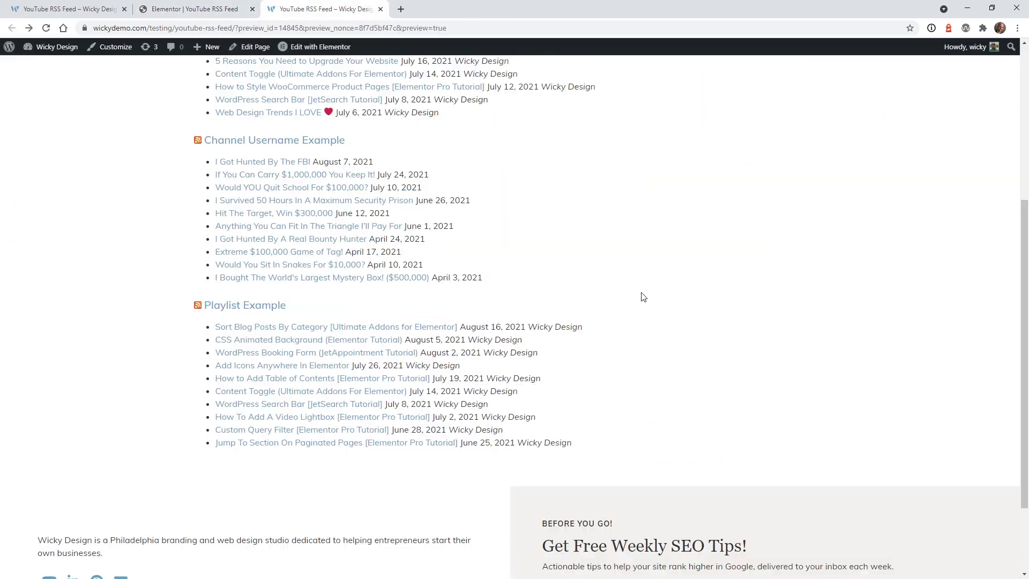
- Inspect the Playlist Example title in DevTools, identifying it as an h5 heading
key("F12")
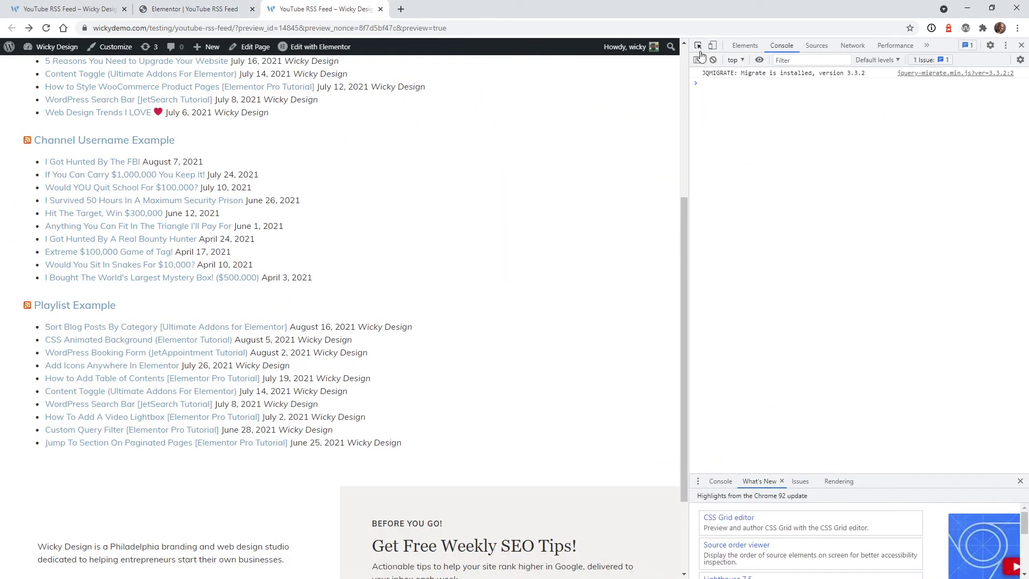
left_click(698, 45)
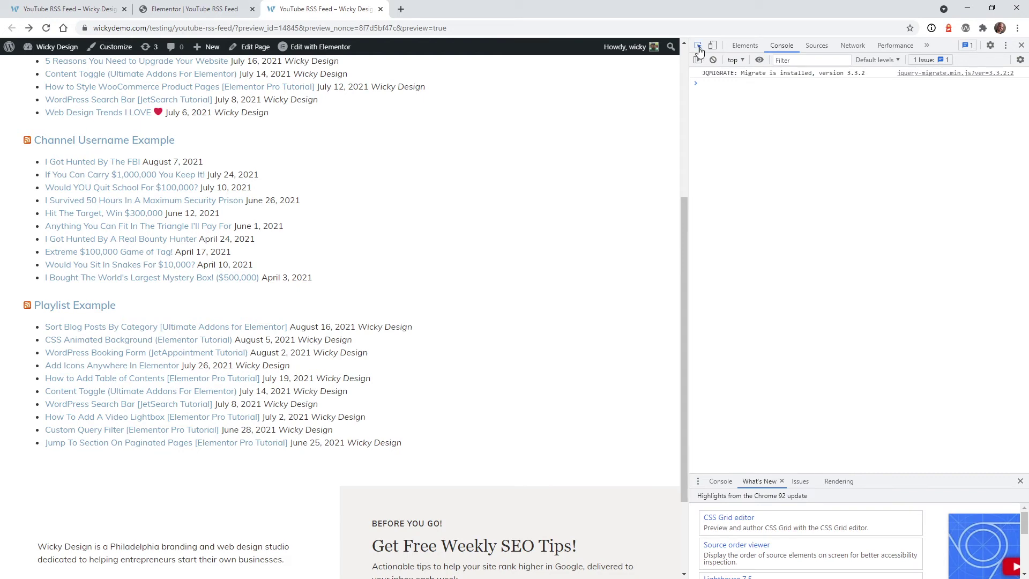
left_click(215, 308)
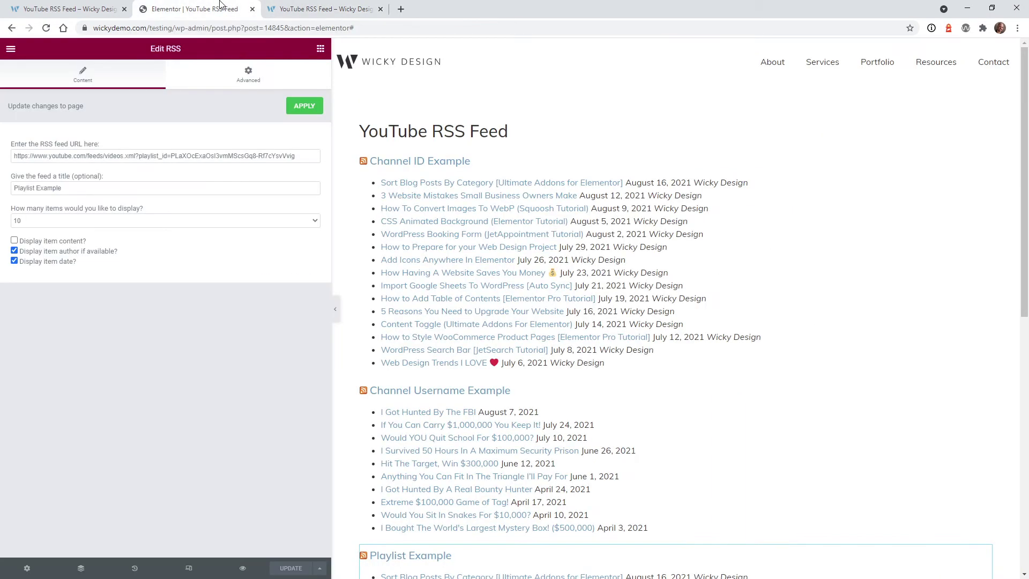
- Open the playlist RSS widget's Advanced settings and narrow the panel to widen the preview
scroll(654, 409, "down", 2)
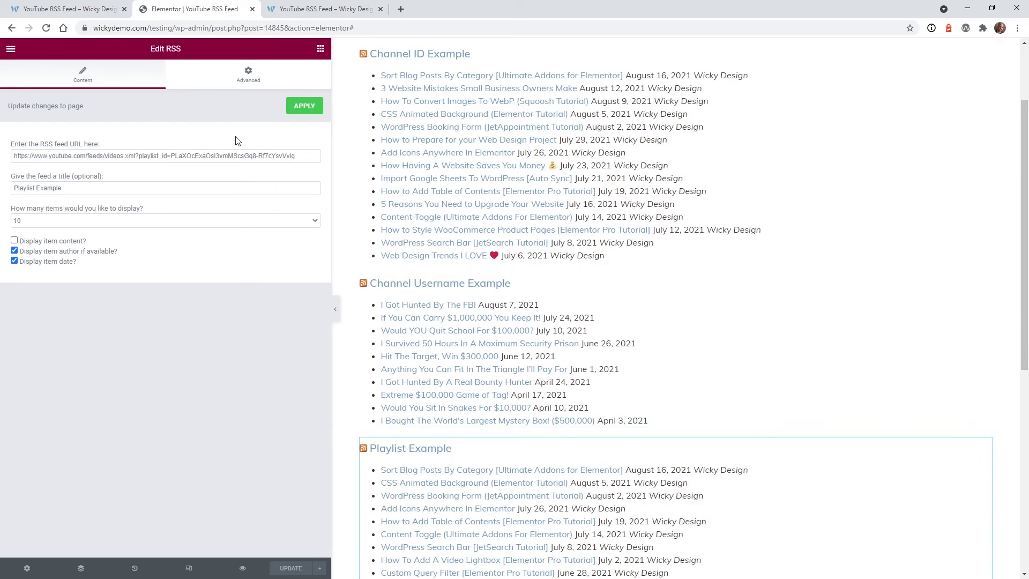
left_click(243, 76)
left_click_drag(331, 121, 213, 125)
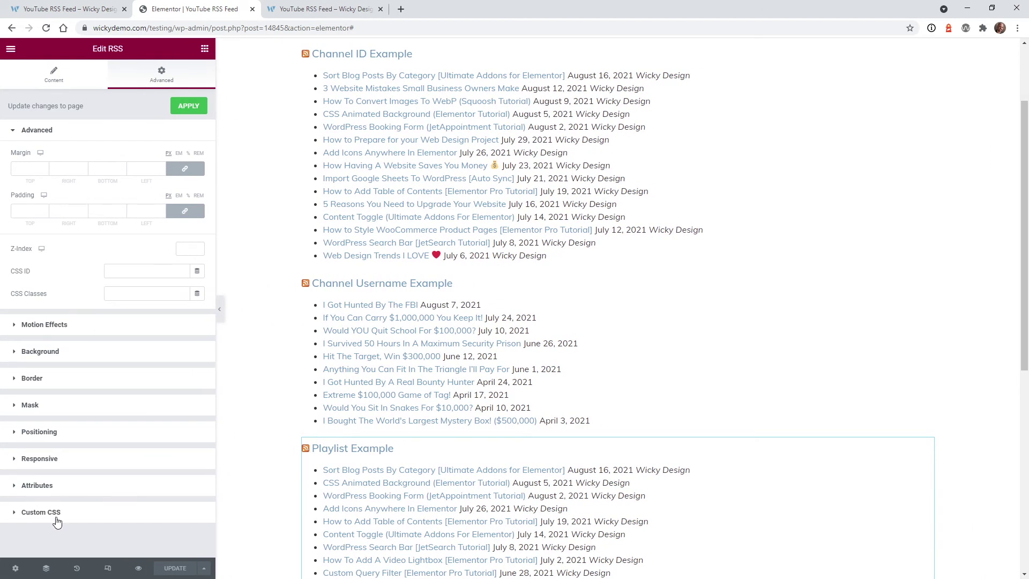
left_click(124, 298)
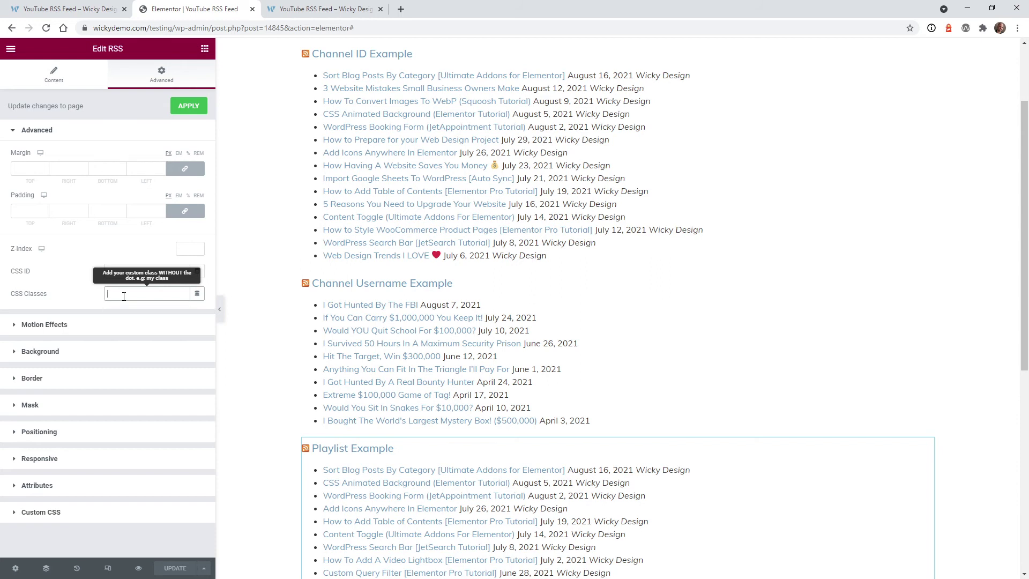
- Enter the custom CSS 'selector h5{display:none;}', briefly deleting and restoring it to compare
left_click(105, 514)
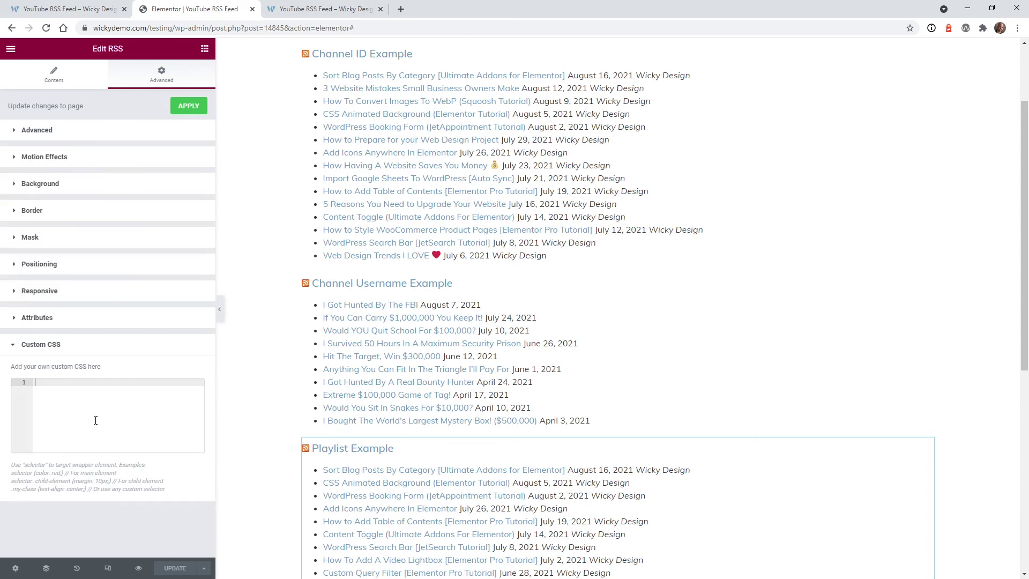
type("sele")
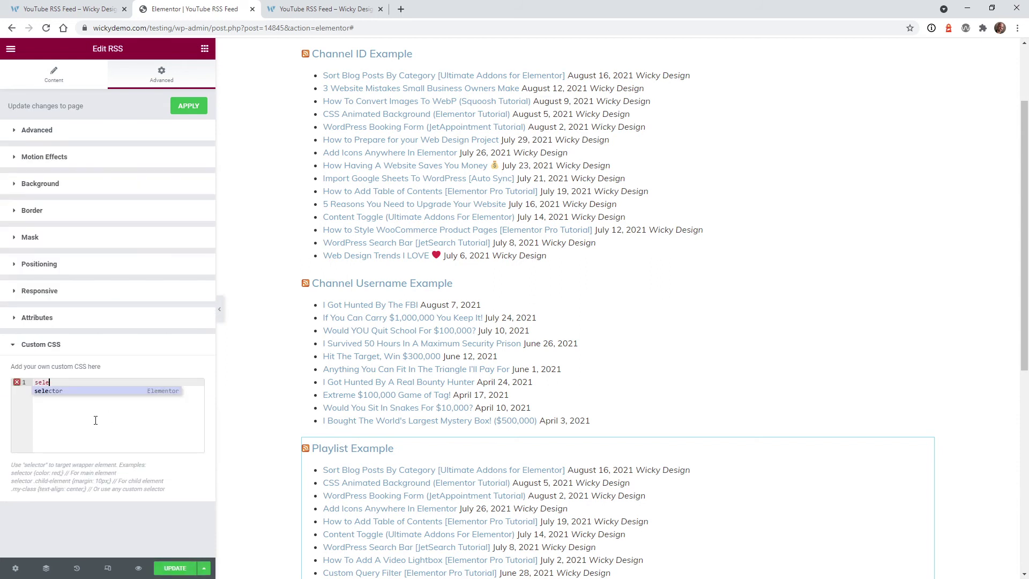
type("ctor")
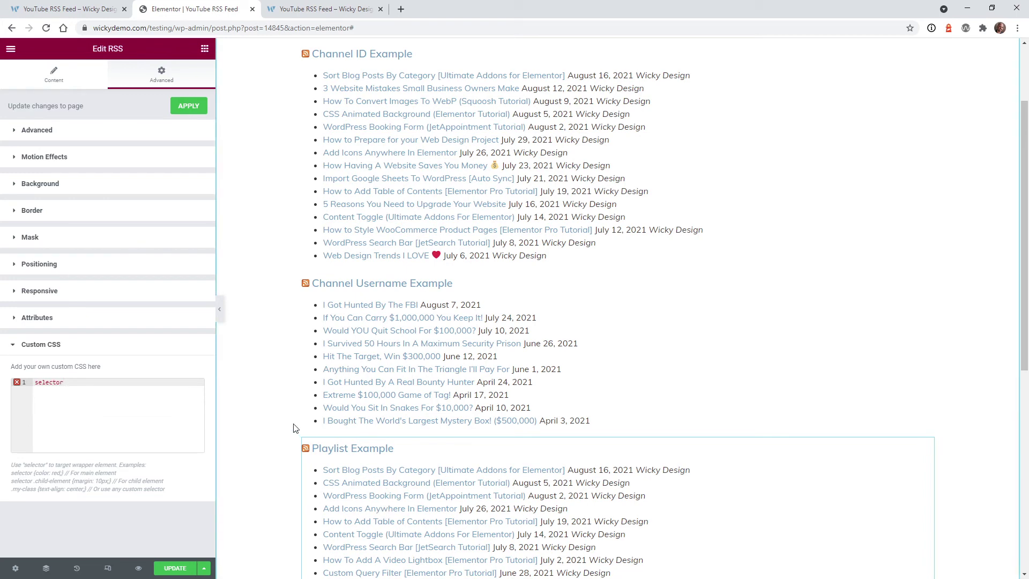
type(" h5{display:none")
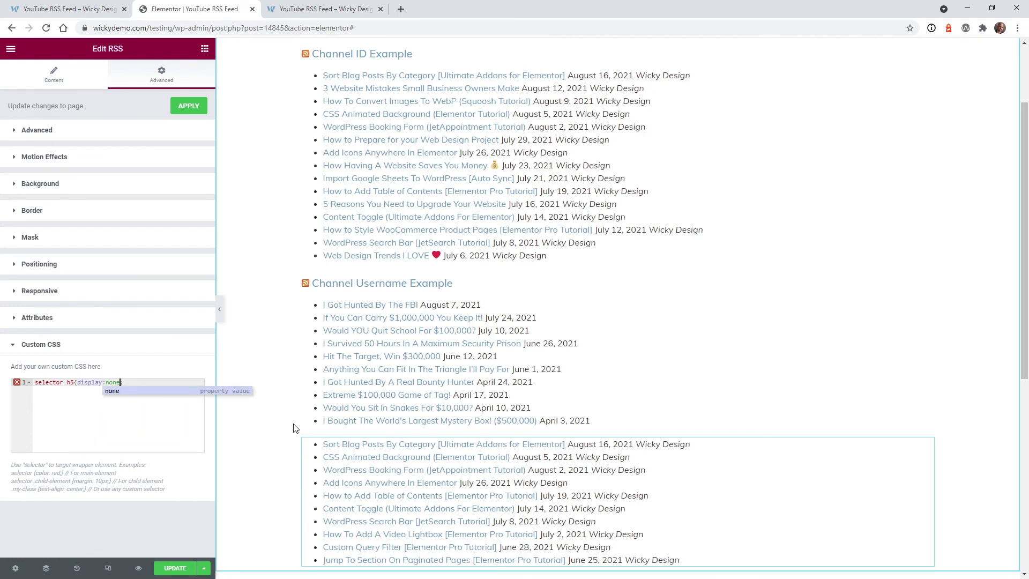
type(";")
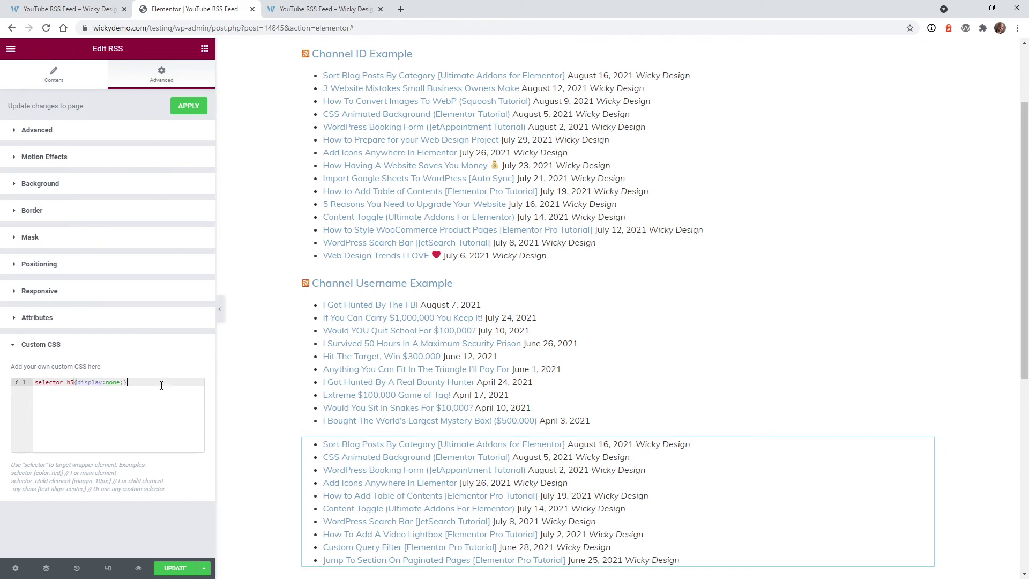
left_click_drag(128, 382, 36, 369)
key("BackSpace")
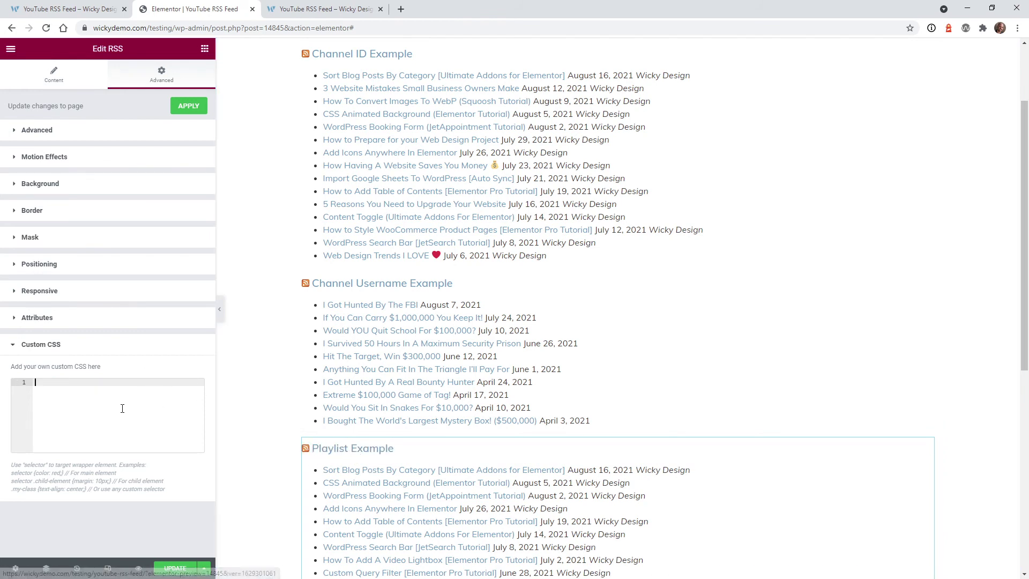
key("ctrl+z")
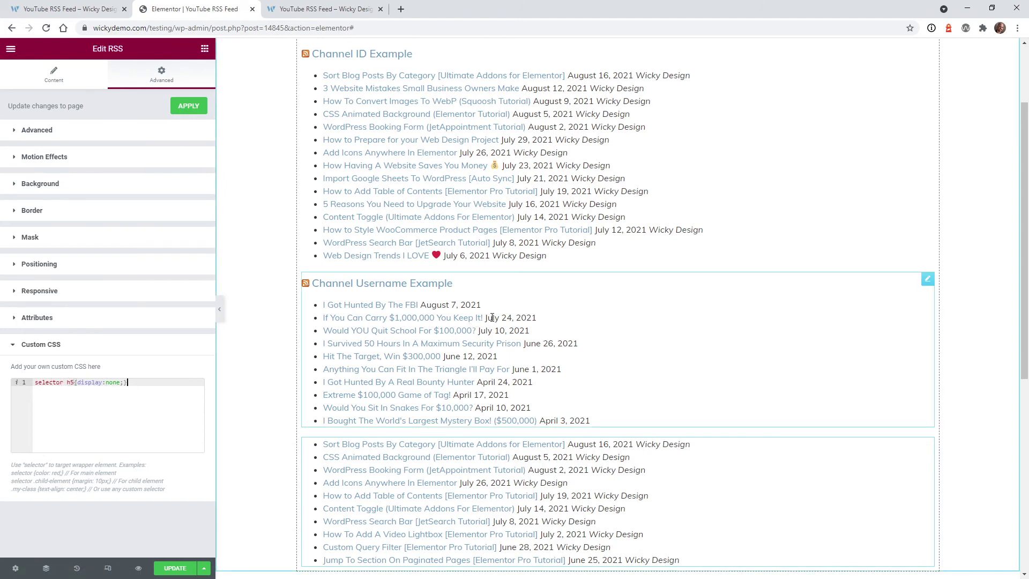
- Duplicate the YouTube RSS Feed heading and move the copy above the playlist feed list
scroll(512, 343, "up", 2)
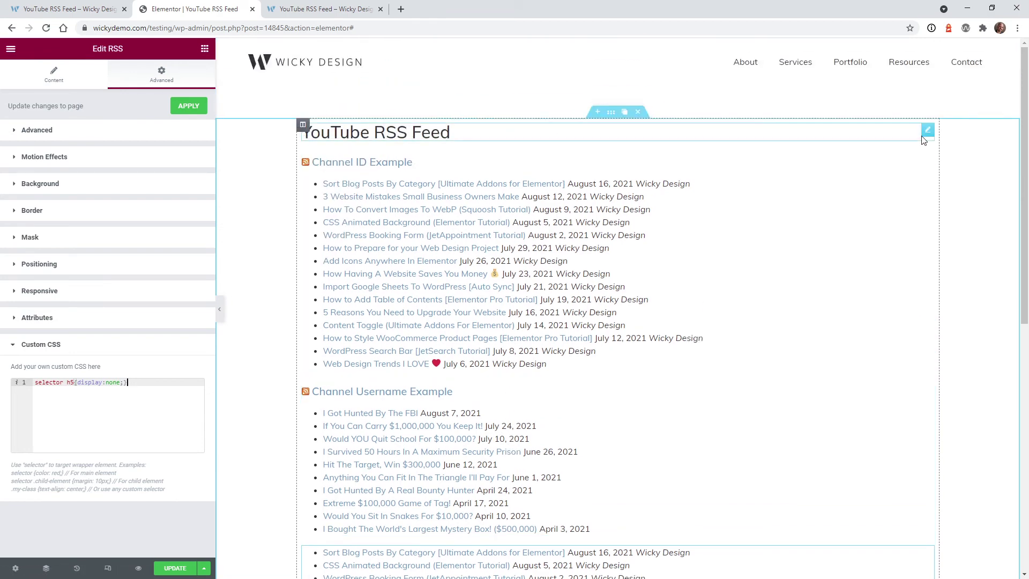
right_click(931, 137)
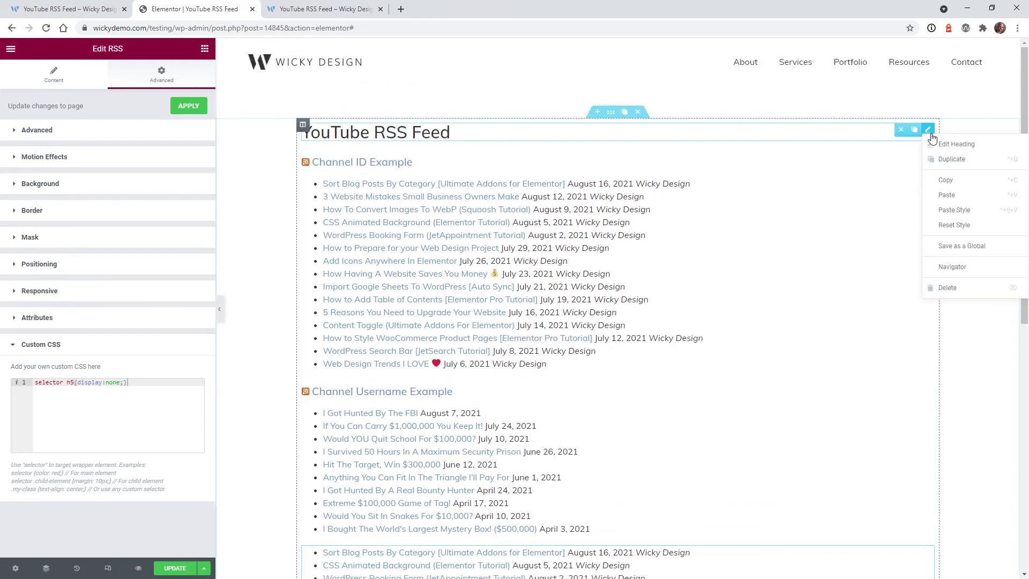
left_click(953, 159)
left_click_drag(930, 161, 527, 550)
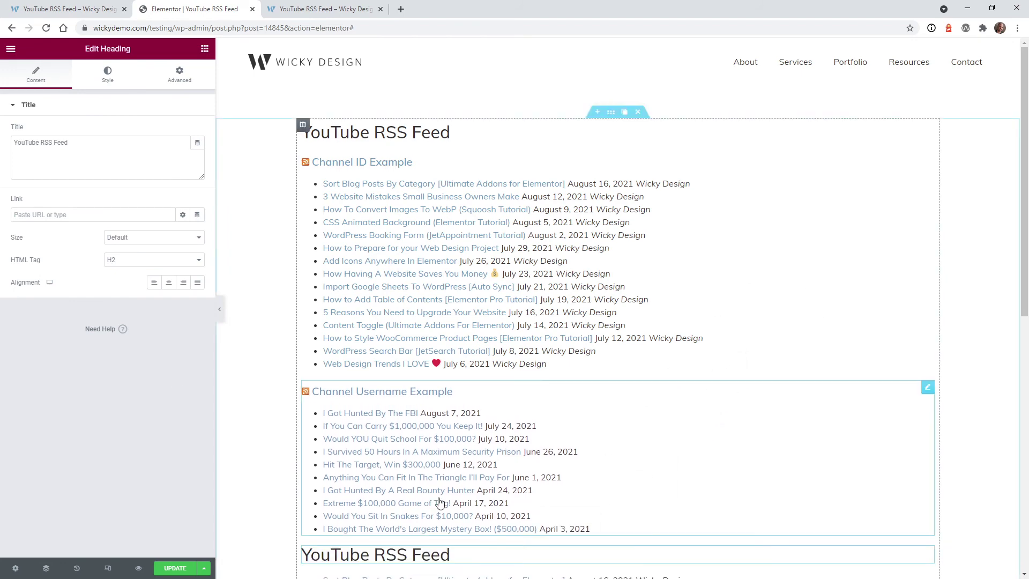
scroll(459, 496, "down", 6)
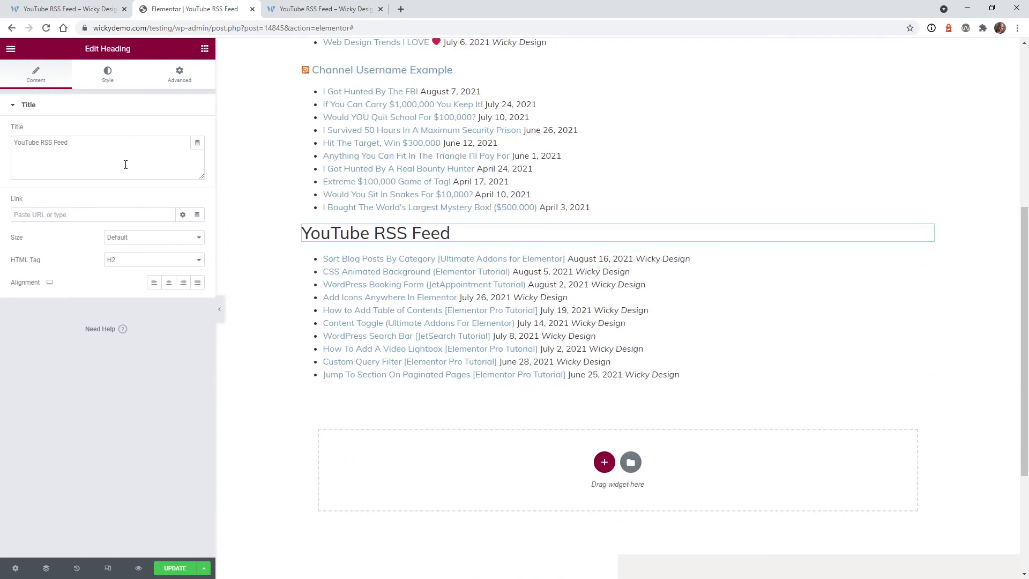
- Change the copied heading's title to 'Playlist Feed'
left_click_drag(69, 142, 2, 146)
type("Pla")
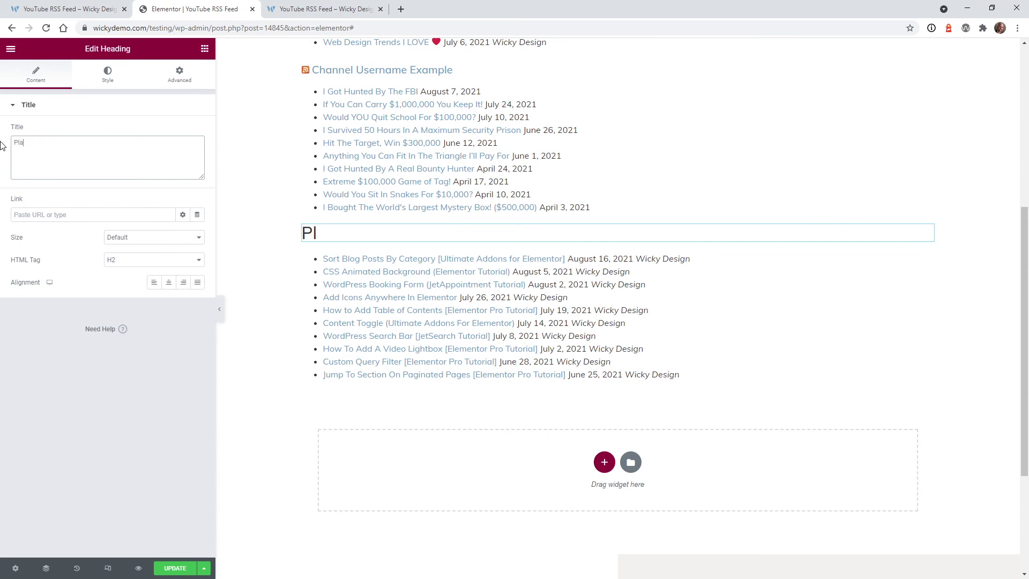
type("ylist Feed")
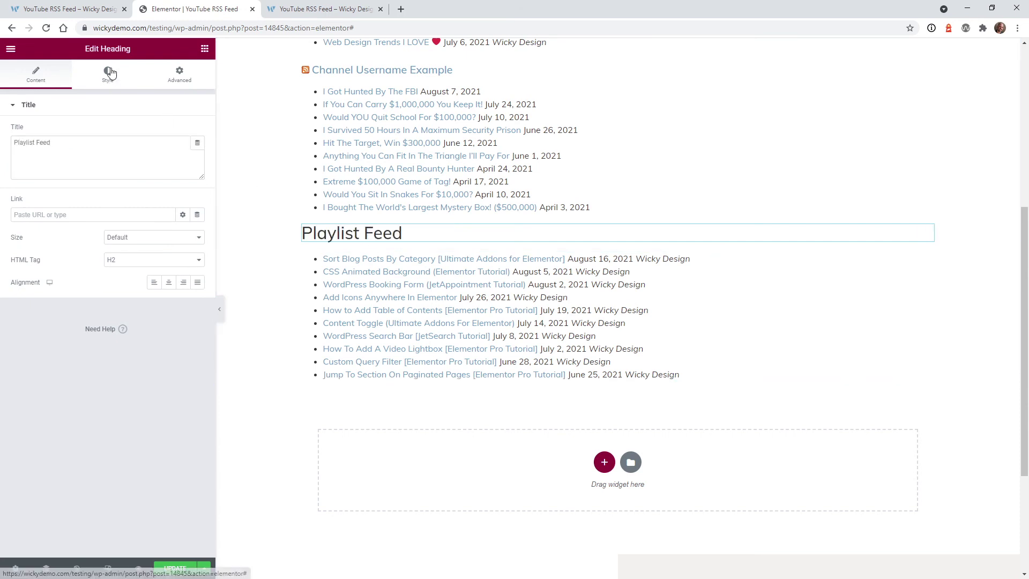
left_click(108, 73)
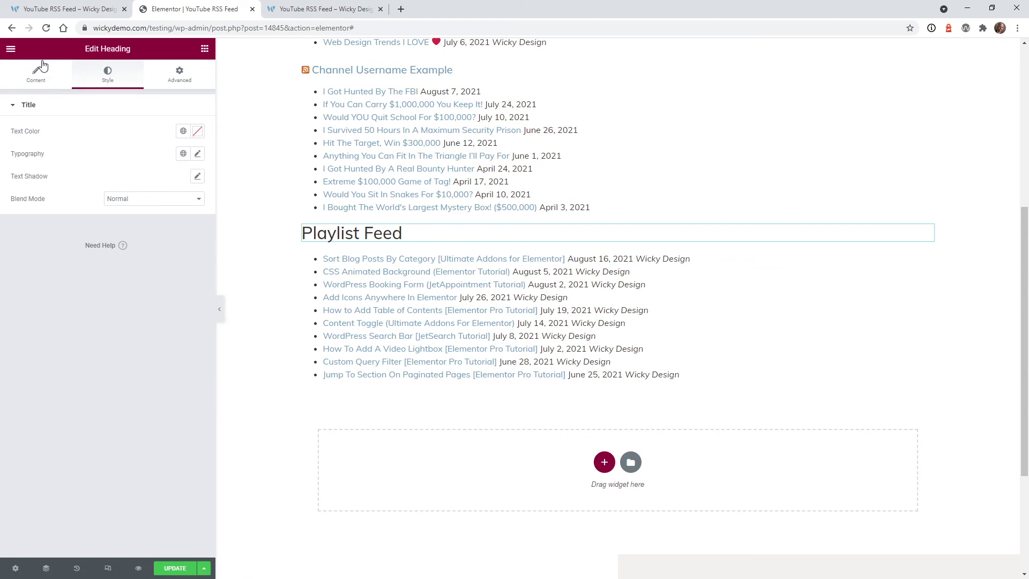
left_click(45, 78)
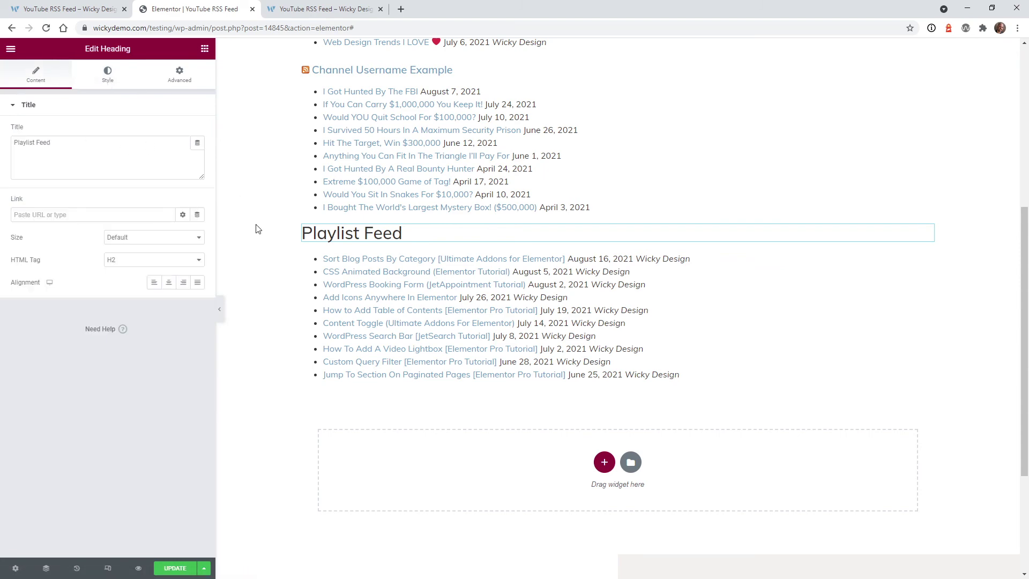
scroll(624, 337, "up", 2)
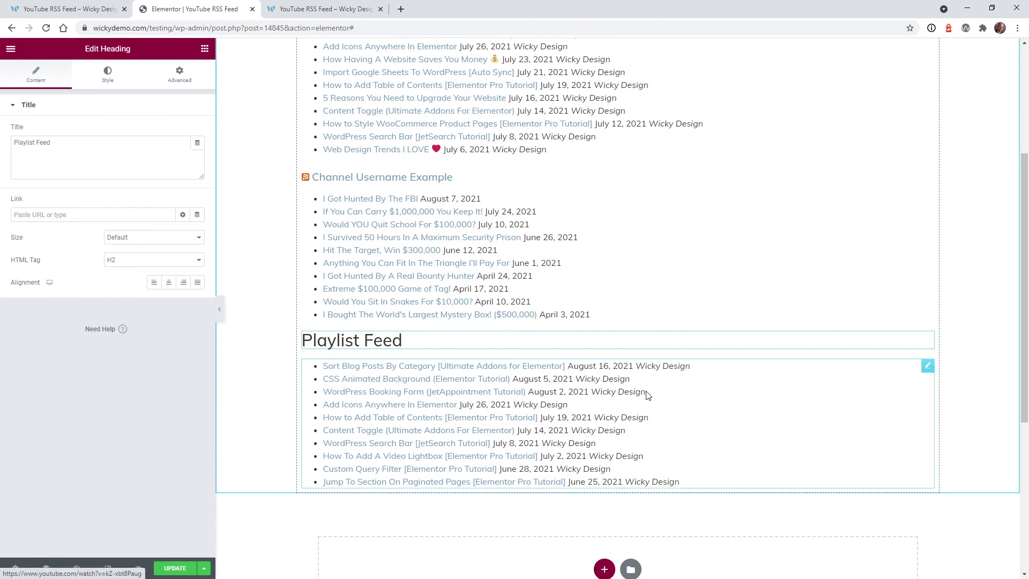
left_click(338, 7)
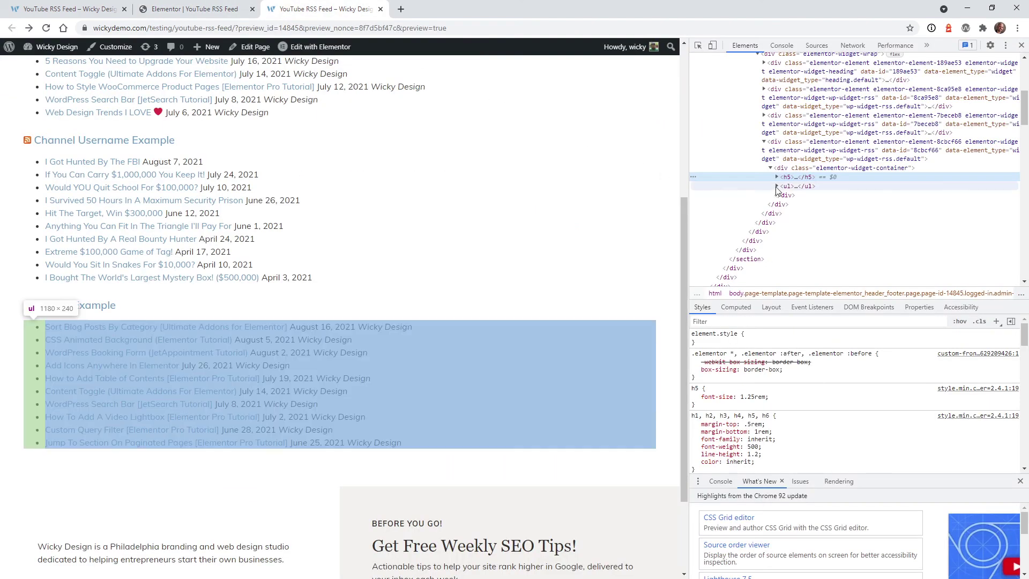
left_click(801, 189)
left_click(777, 186)
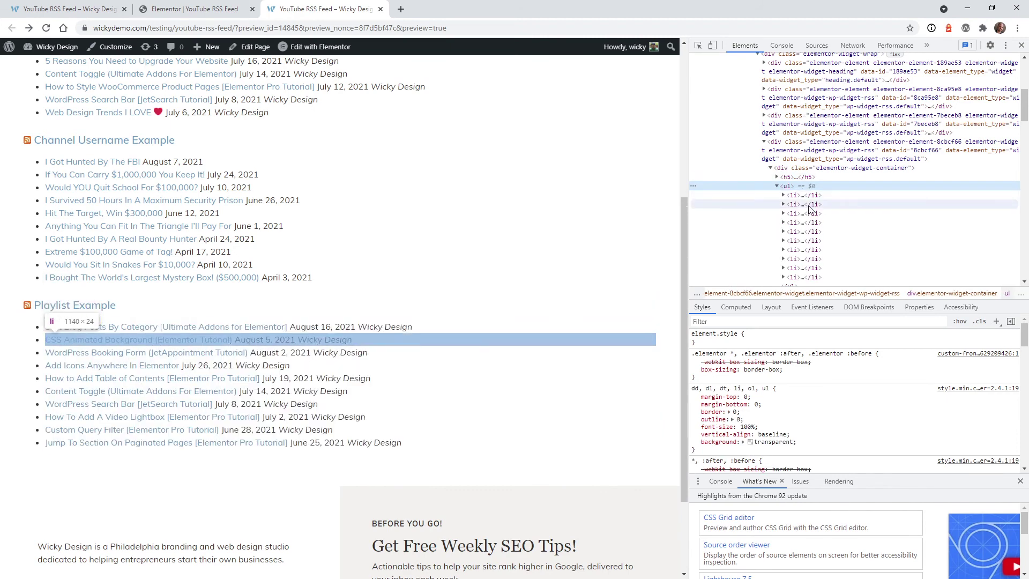
left_click(783, 195)
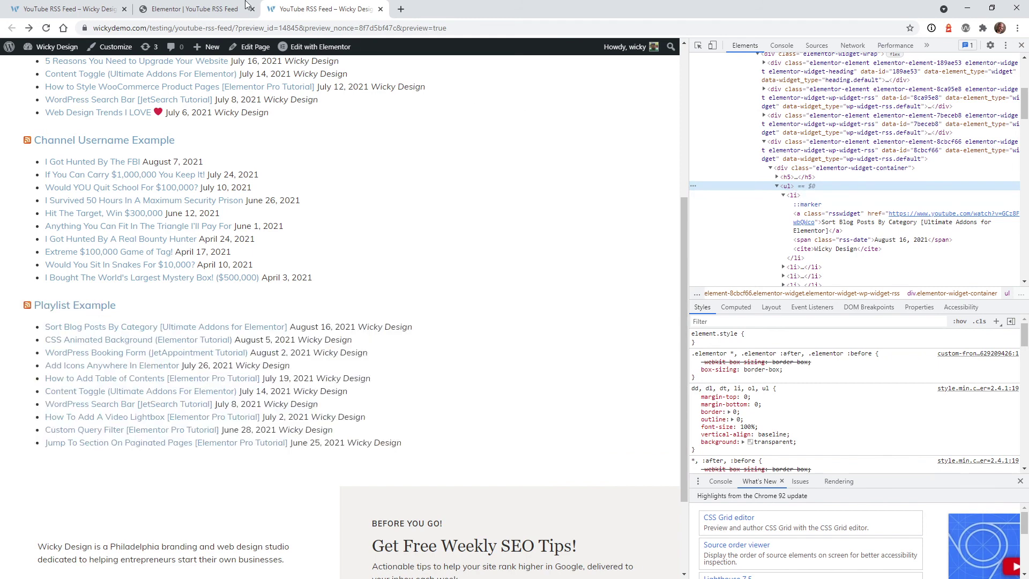
left_click(193, 9)
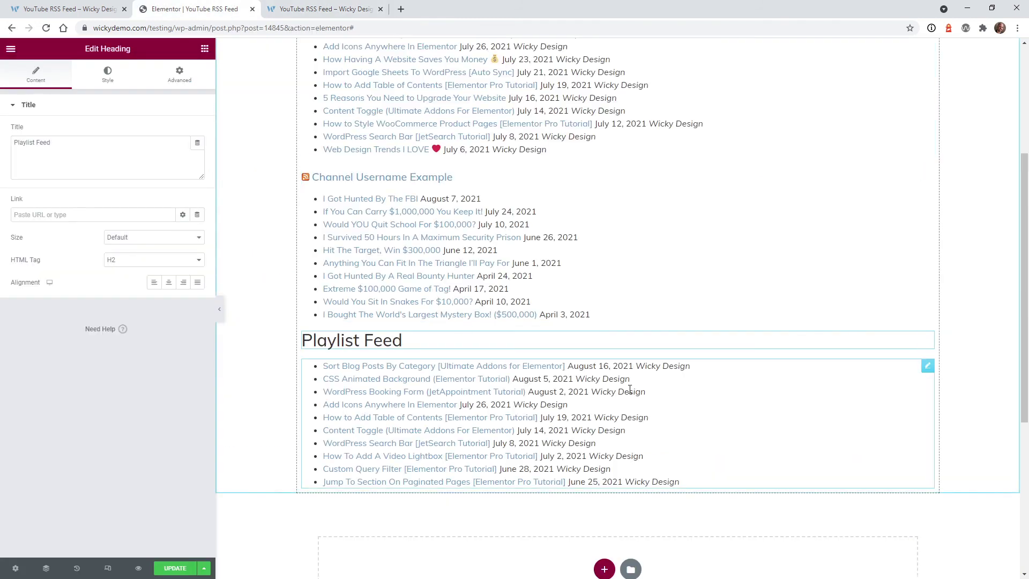
- Add the rule 'selector ul{font-size: 20px;}' on a new line of the playlist widget's custom CSS
left_click(927, 367)
left_click(51, 512)
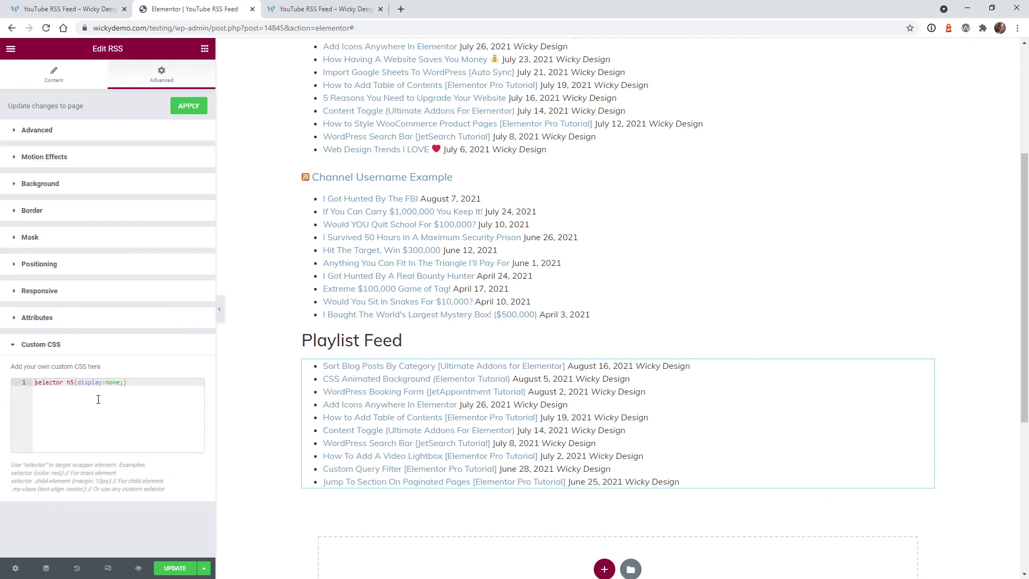
left_click(140, 386)
key("Return")
type("s")
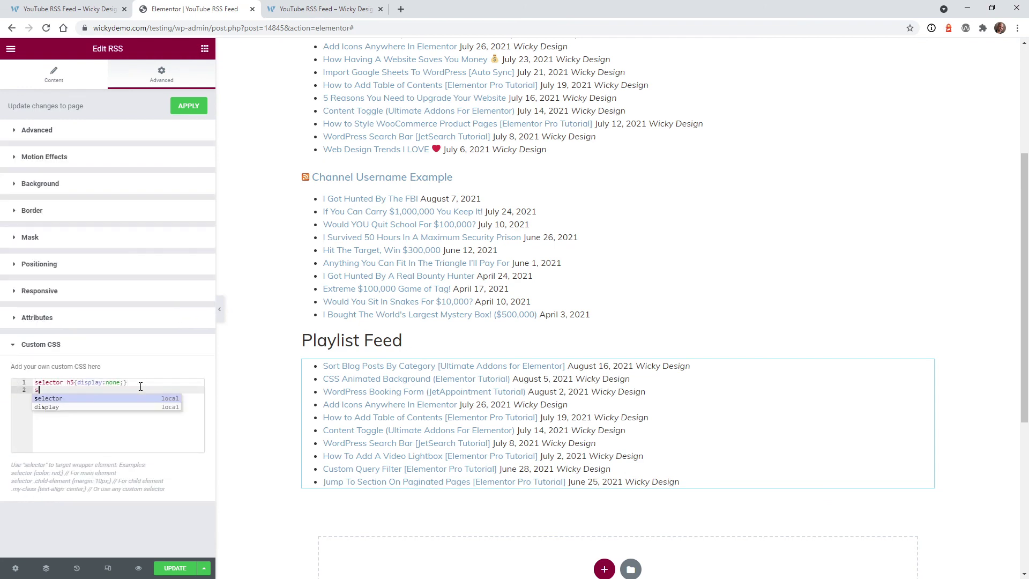
type("elector ul")
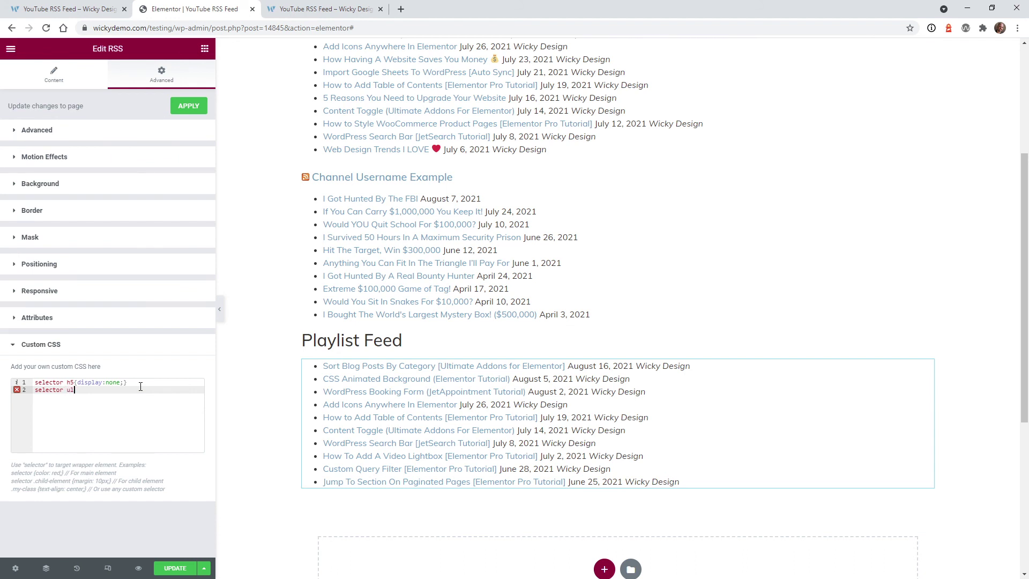
type("{font")
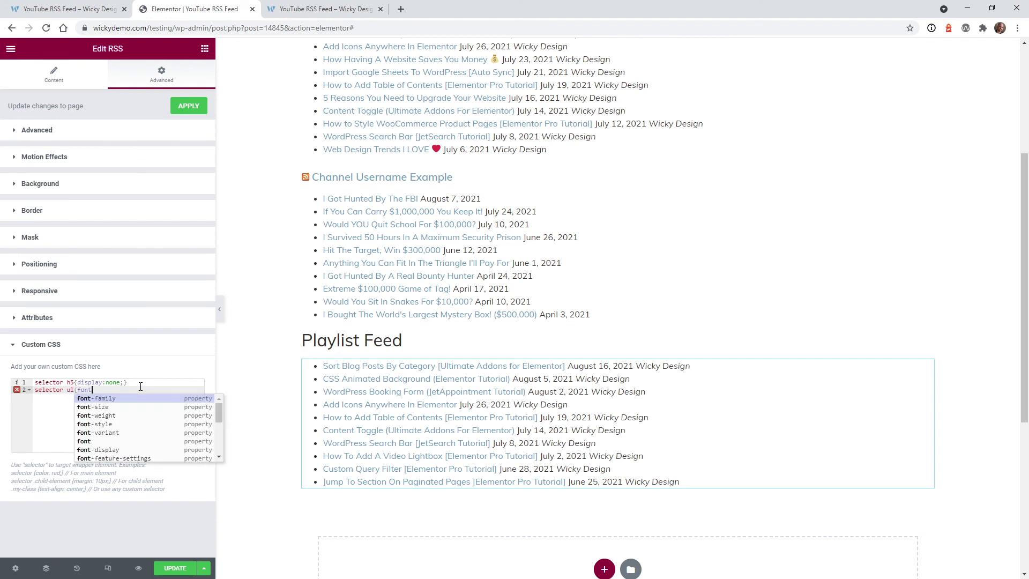
key("Down")
key("Return")
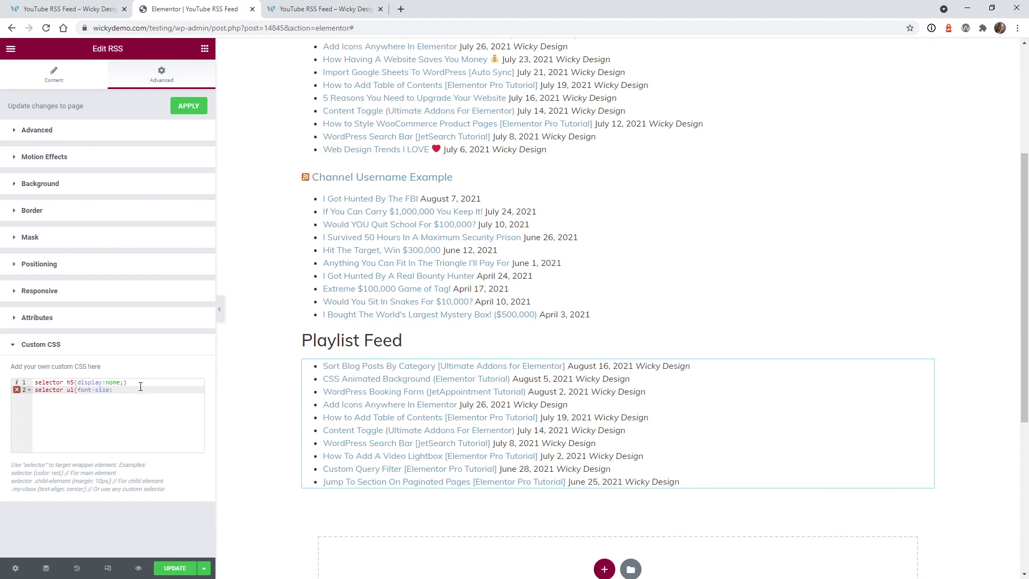
type("20px;")
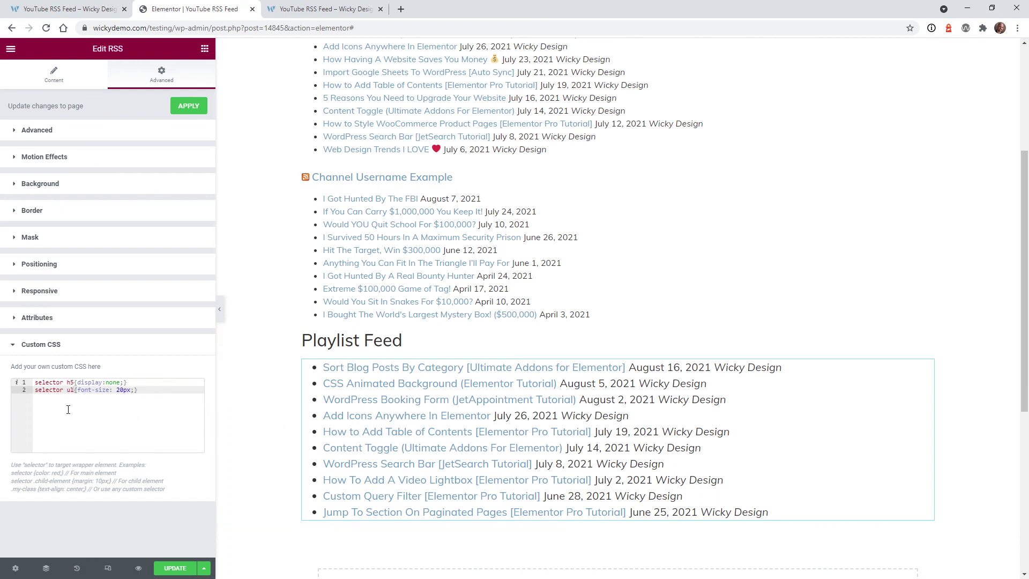
left_click(42, 390)
left_click_drag(62, 392, 31, 391)
left_click(153, 389)
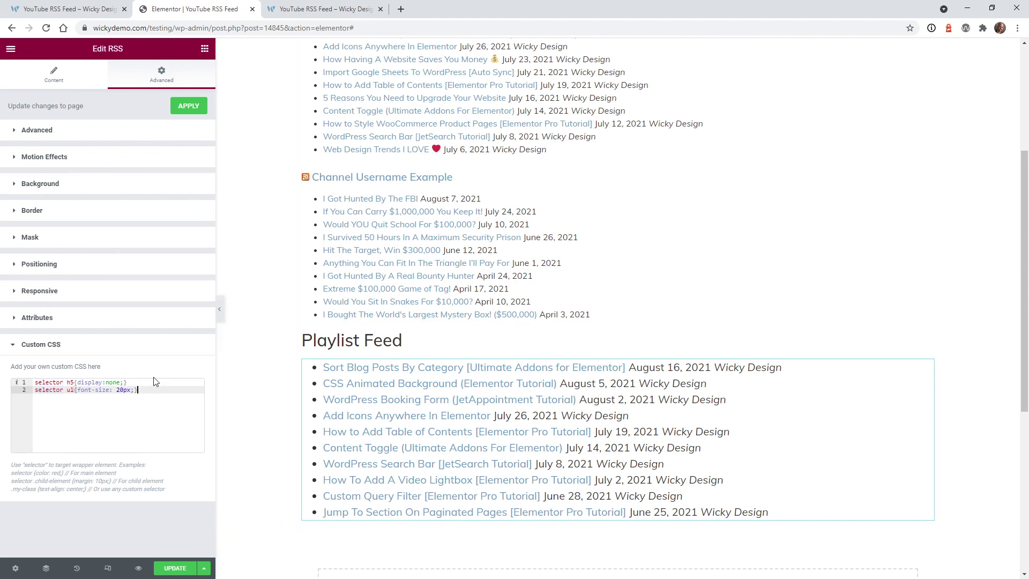